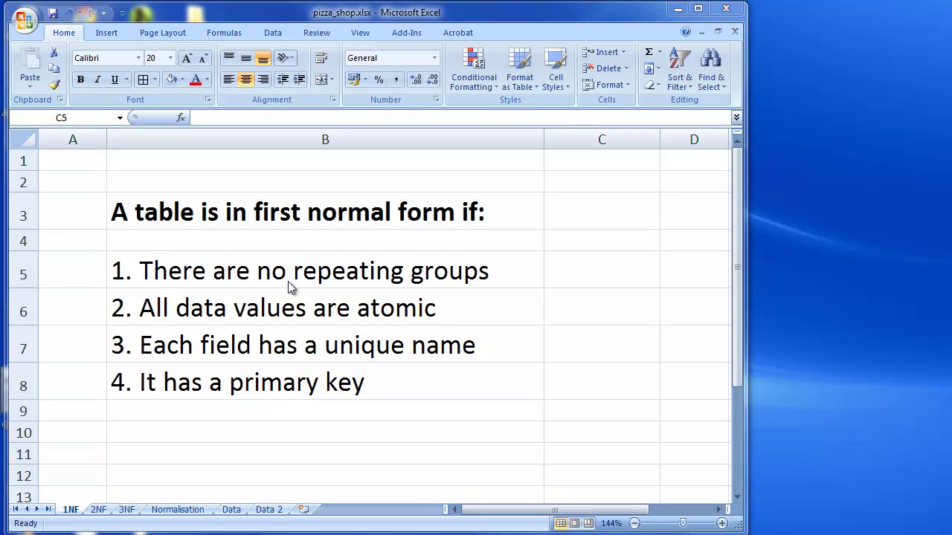
Step: On the Data sheet, highlight order 1250's details and then its pizza rows
{"action": "left_click", "coordinate": [573, 274]}
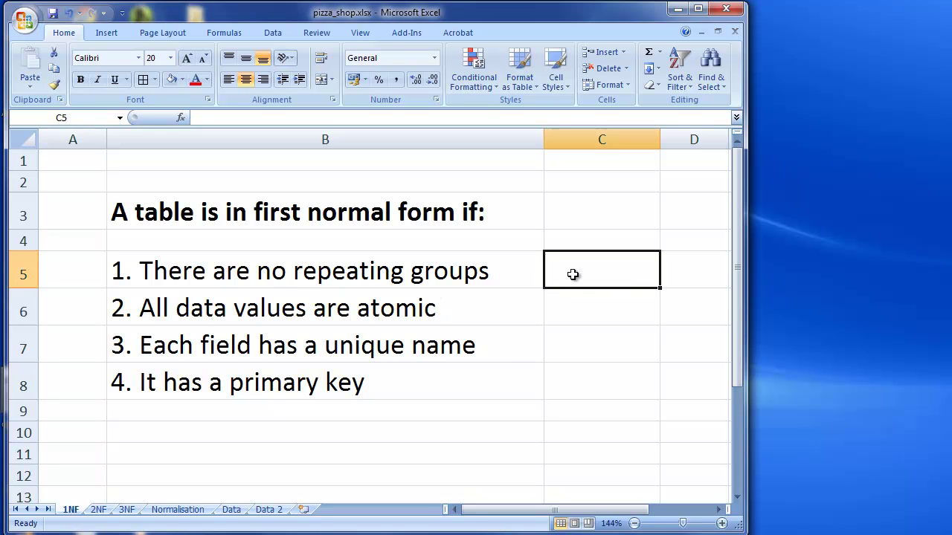
{"action": "left_click", "coordinate": [231, 510]}
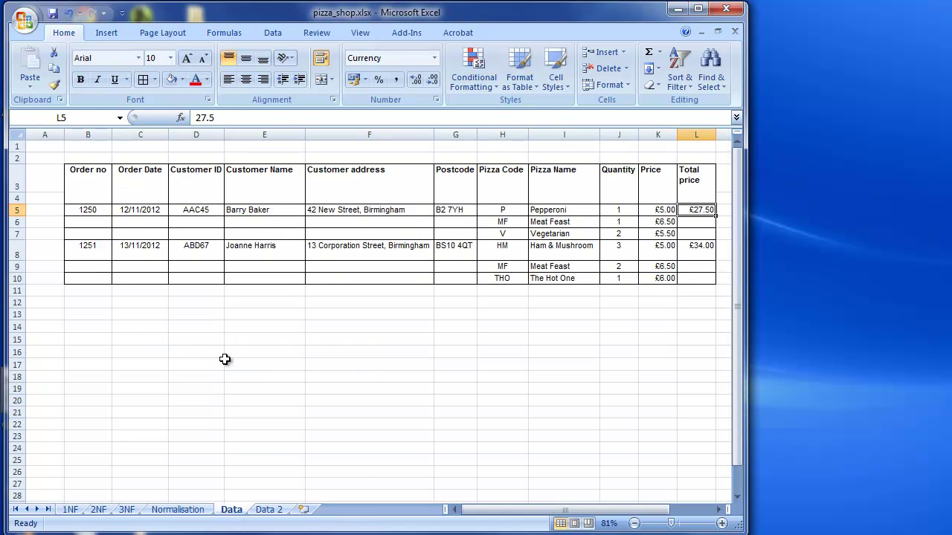
{"action": "left_click", "coordinate": [220, 316]}
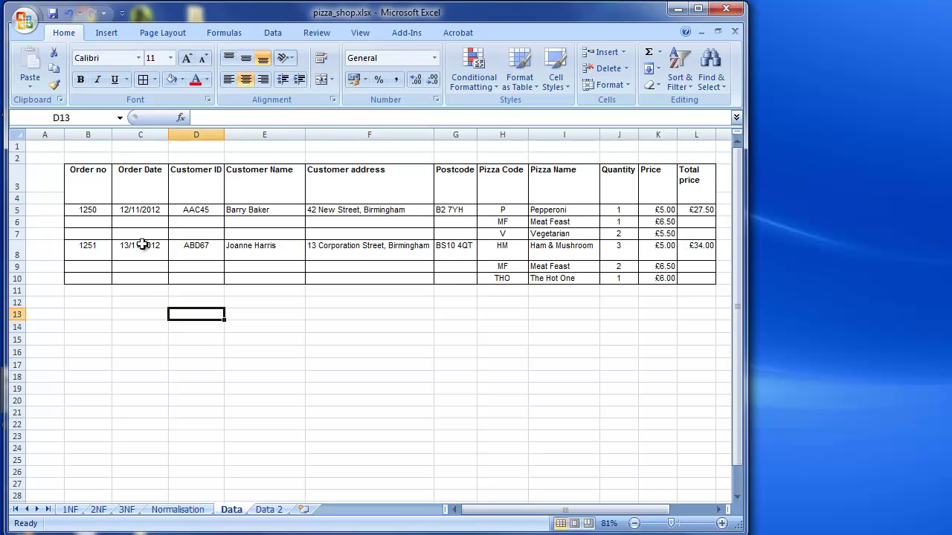
{"action": "left_click", "coordinate": [86, 210]}
{"action": "left_click_drag", "start_coordinate": [86, 210], "coordinate": [428, 213]}
{"action": "left_click_drag", "start_coordinate": [487, 213], "coordinate": [708, 233]}
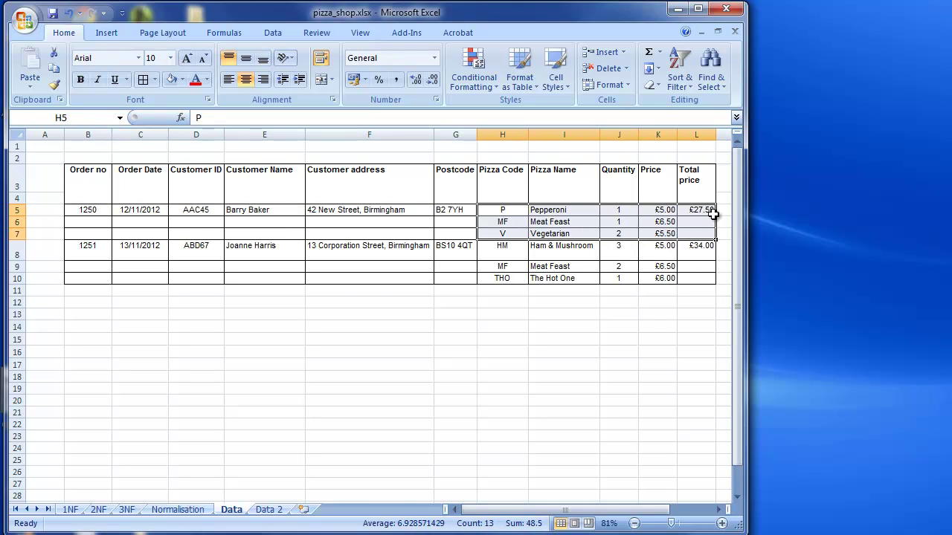
{"action": "left_click", "coordinate": [703, 304]}
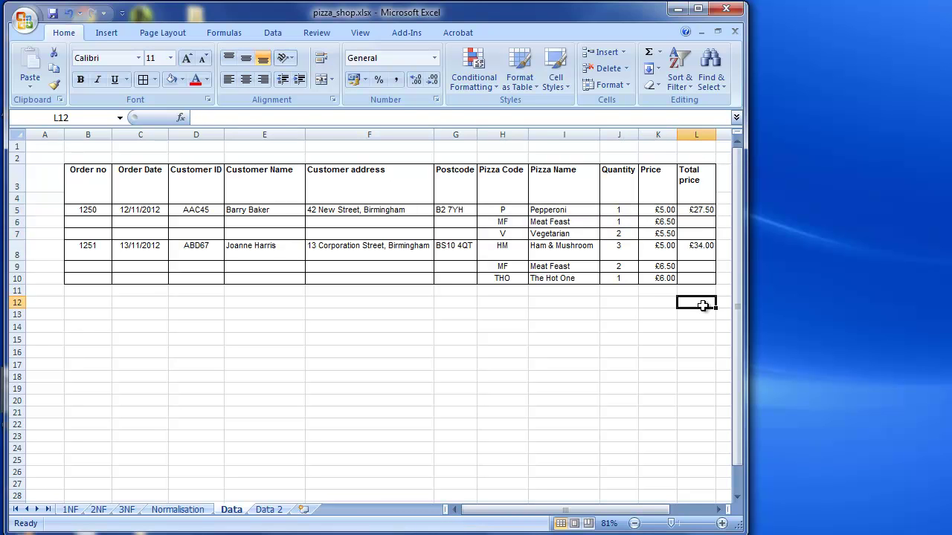
Step: Highlight each order's pizza lines and the quantity values, then move to the Data 2 sheet
{"action": "left_click", "coordinate": [270, 209]}
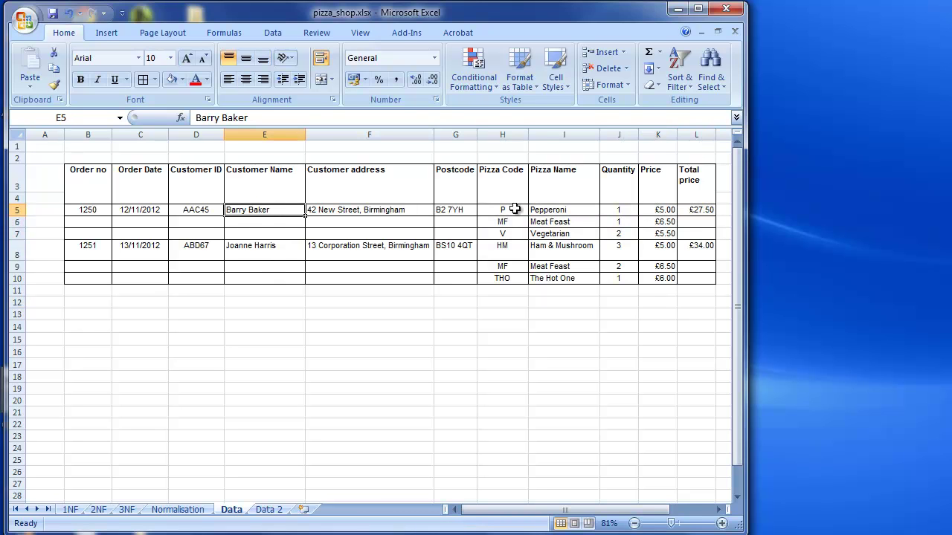
{"action": "left_click_drag", "start_coordinate": [515, 209], "coordinate": [654, 233]}
{"action": "left_click", "coordinate": [235, 250]}
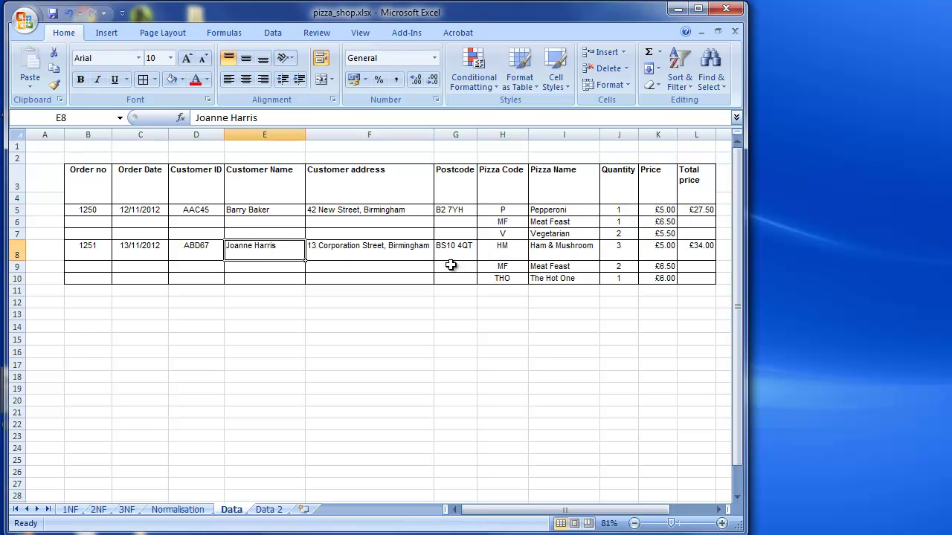
{"action": "left_click_drag", "start_coordinate": [503, 251], "coordinate": [672, 278]}
{"action": "left_click", "coordinate": [633, 355]}
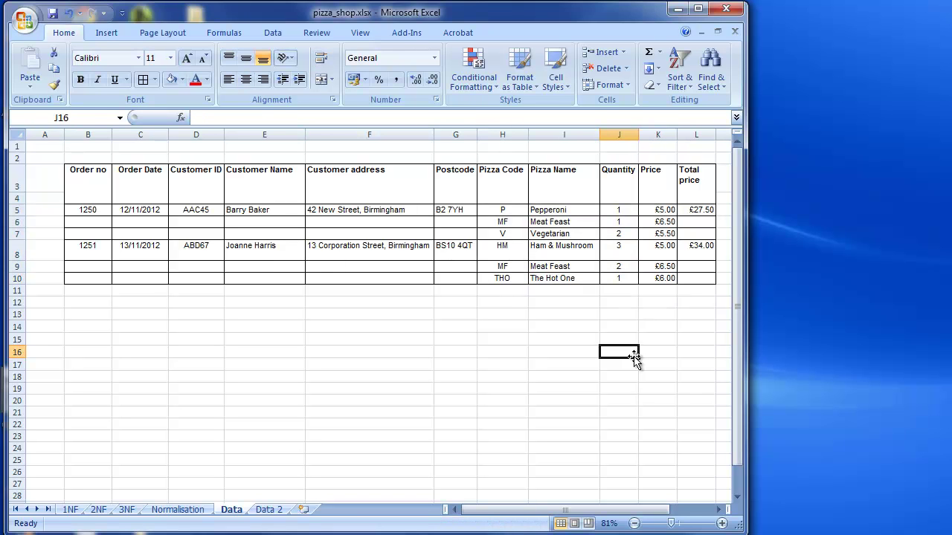
{"action": "left_click_drag", "start_coordinate": [623, 211], "coordinate": [624, 279]}
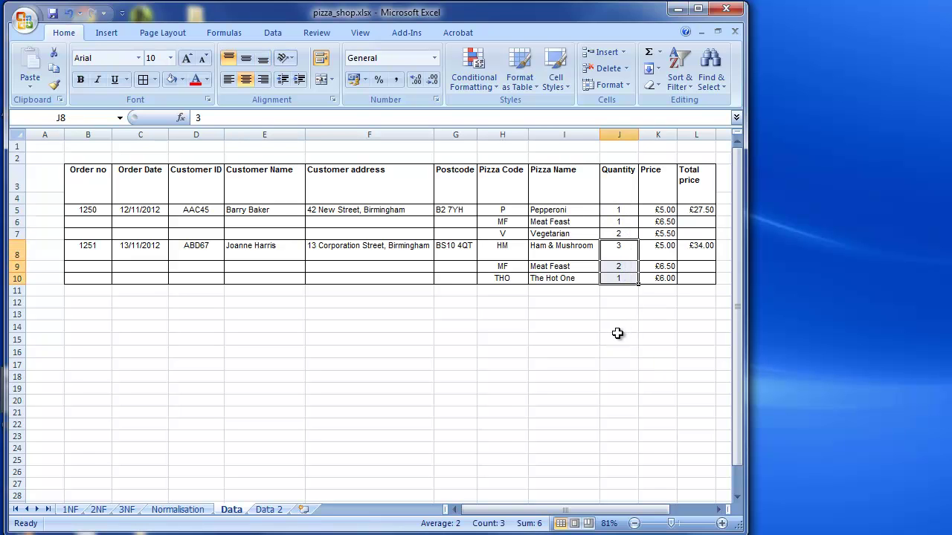
{"action": "left_click", "coordinate": [539, 331]}
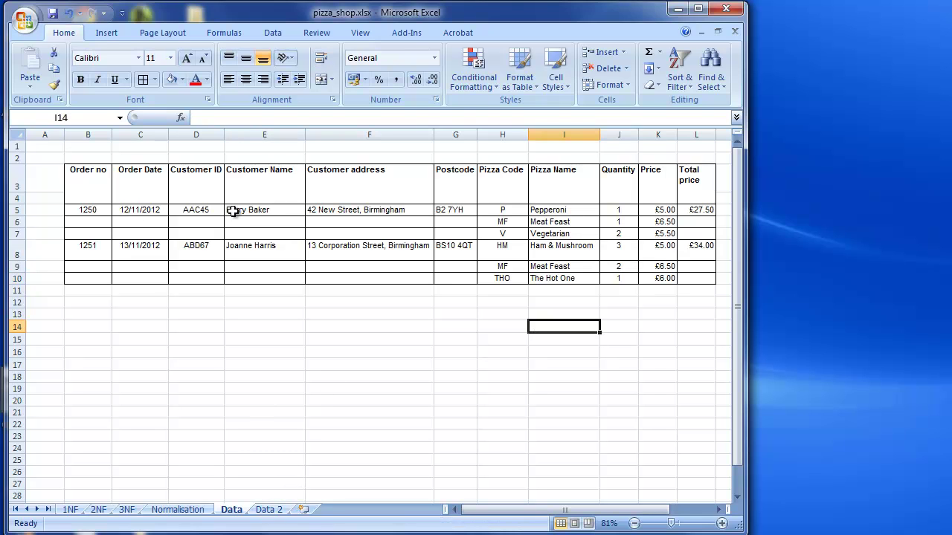
{"action": "left_click", "coordinate": [272, 510]}
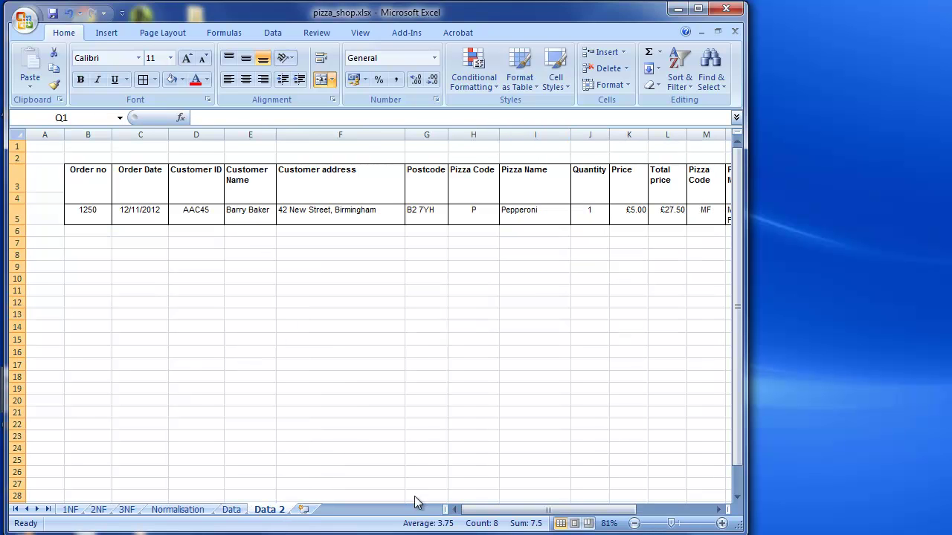
{"action": "left_click_drag", "start_coordinate": [491, 516], "coordinate": [445, 513]}
{"action": "left_click_drag", "start_coordinate": [74, 212], "coordinate": [743, 212]}
{"action": "mouse_move", "coordinate": [548, 511]}
{"action": "left_mouse_down"}
{"action": "mouse_move", "coordinate": [541, 516]}
{"action": "mouse_move", "coordinate": [557, 515]}
{"action": "left_mouse_up"}
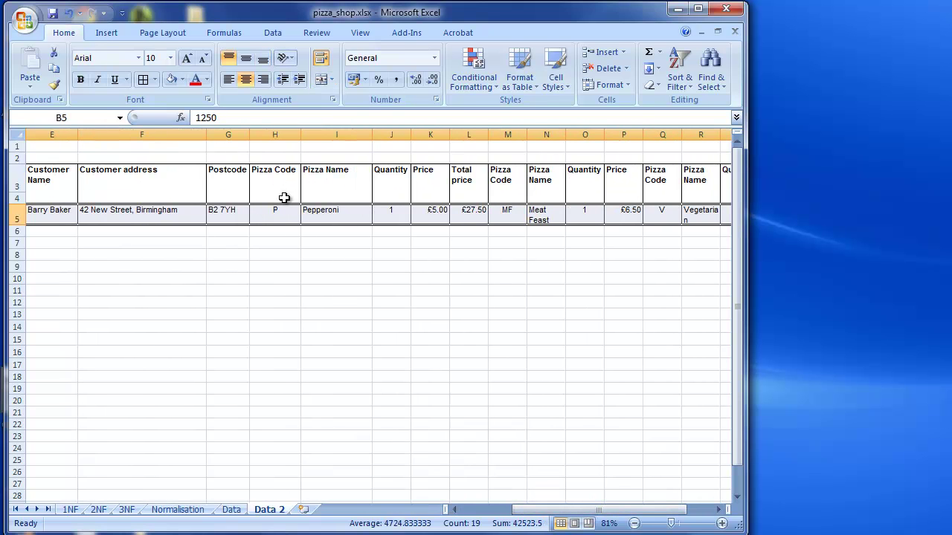
{"action": "left_click", "coordinate": [282, 231]}
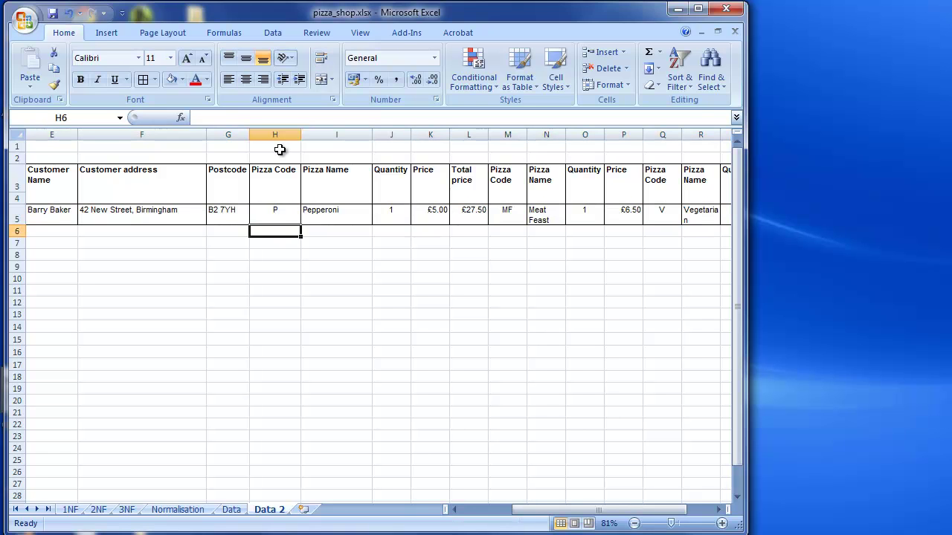
{"action": "left_click_drag", "start_coordinate": [274, 135], "coordinate": [433, 140]}
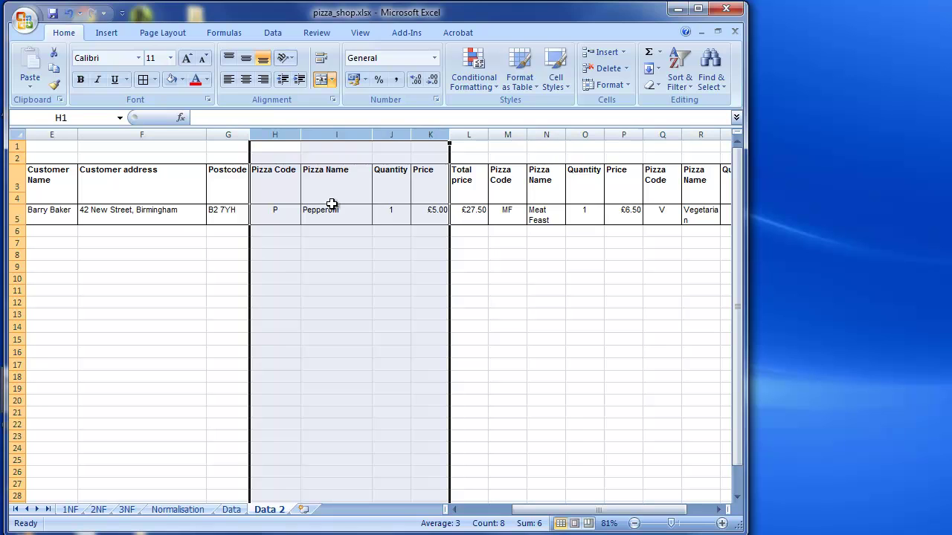
Step: Shade the first pizza group, H3:K5, tan
{"action": "left_click", "coordinate": [305, 267]}
{"action": "left_click_drag", "start_coordinate": [282, 189], "coordinate": [400, 199]}
{"action": "left_click", "coordinate": [182, 79]}
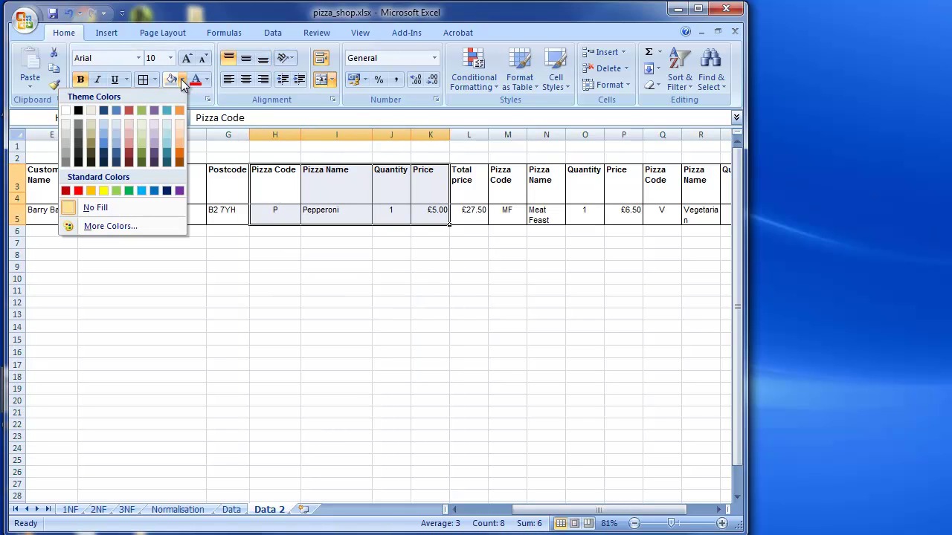
{"action": "left_click", "coordinate": [89, 123]}
{"action": "left_click", "coordinate": [275, 301]}
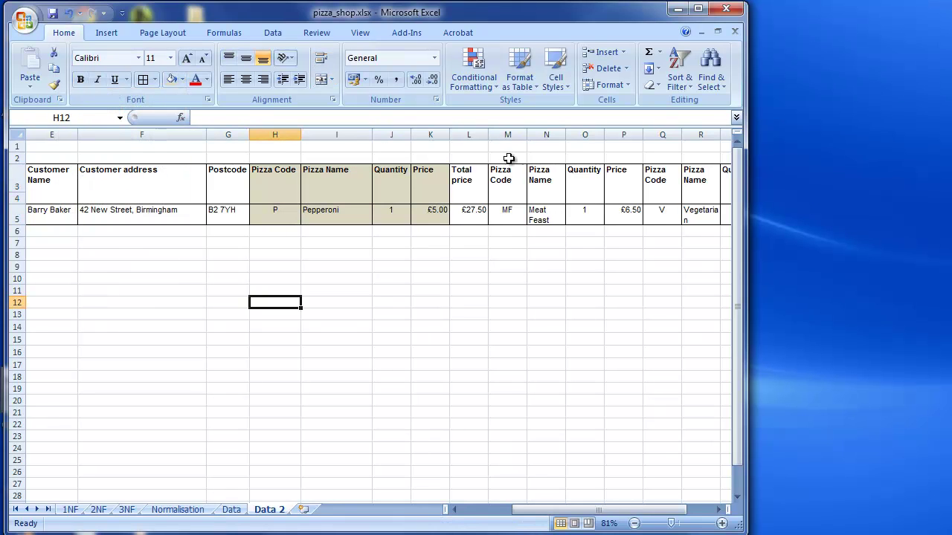
Step: Shade the second pizza group, M3:P5, pale red
{"action": "left_click", "coordinate": [507, 135]}
{"action": "left_click", "coordinate": [506, 186]}
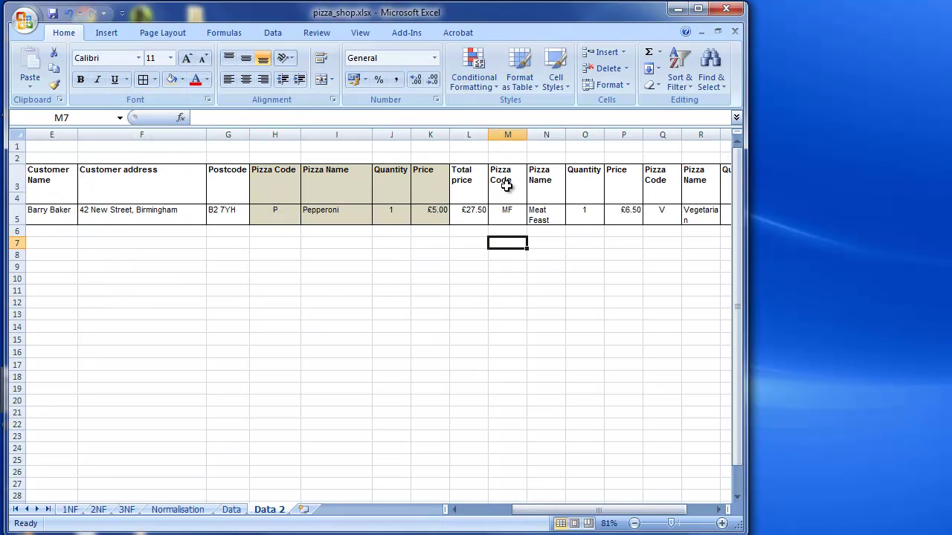
{"action": "left_click_drag", "start_coordinate": [505, 186], "coordinate": [632, 217]}
{"action": "left_click", "coordinate": [182, 81]}
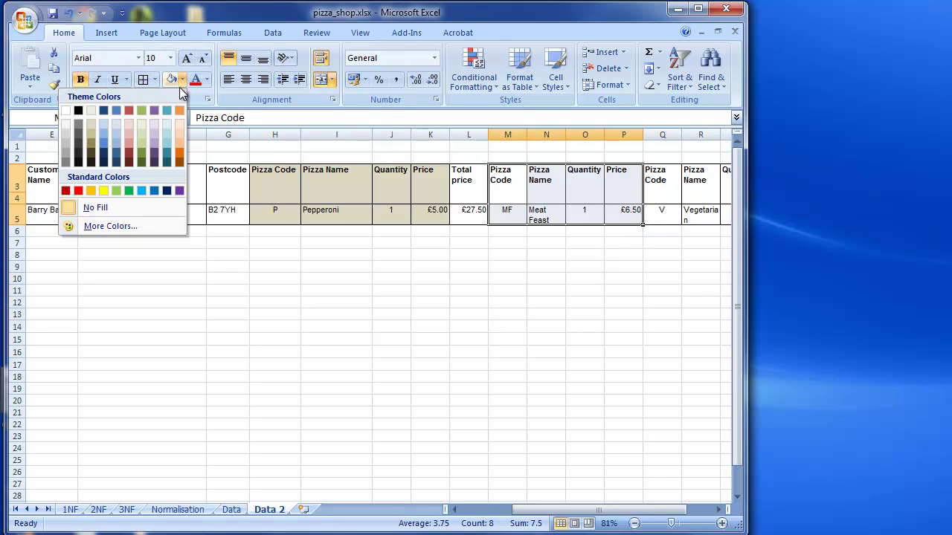
{"action": "left_click", "coordinate": [128, 123]}
{"action": "left_click", "coordinate": [545, 351]}
Step: Shade the third pizza group, Q3:T5, light blue
{"action": "left_click_drag", "start_coordinate": [584, 510], "coordinate": [637, 512]}
{"action": "left_click_drag", "start_coordinate": [476, 179], "coordinate": [595, 212]}
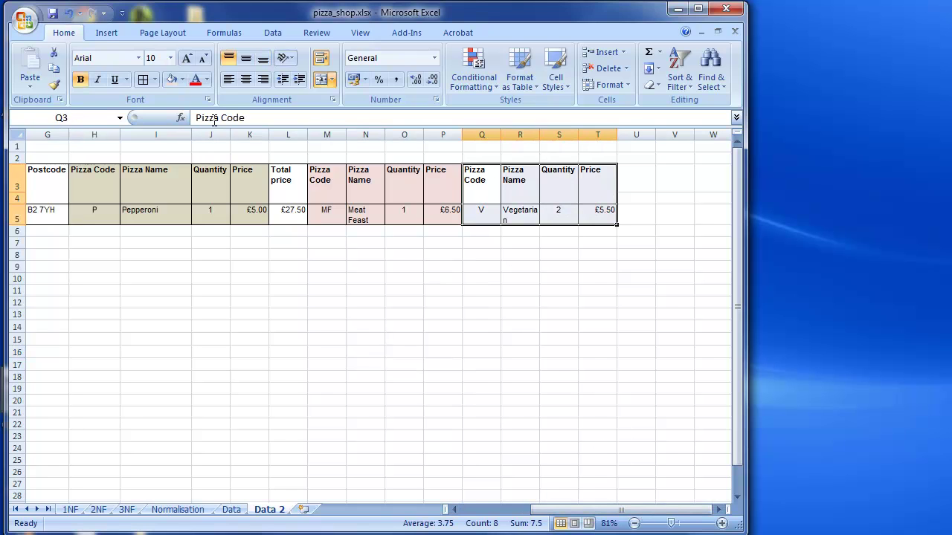
{"action": "left_click", "coordinate": [182, 80]}
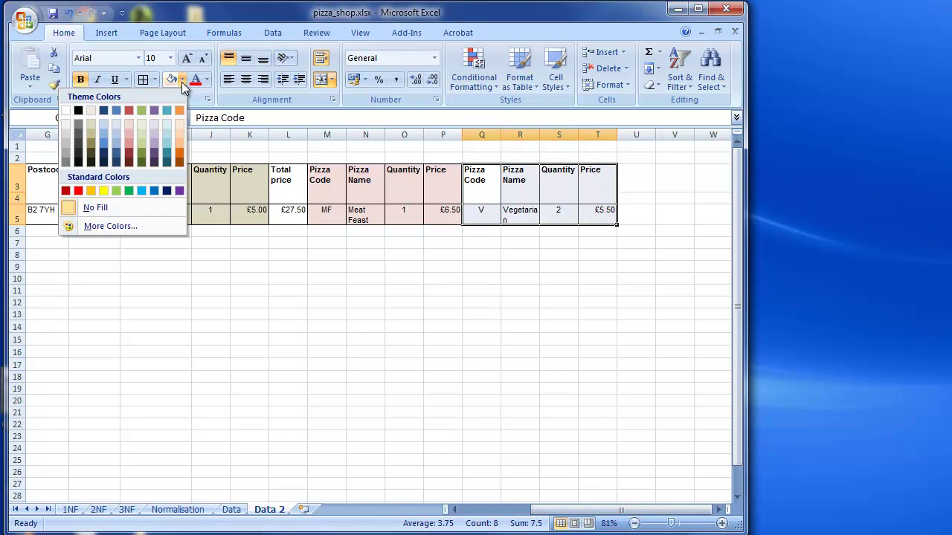
{"action": "left_click", "coordinate": [167, 122]}
{"action": "left_click", "coordinate": [335, 353]}
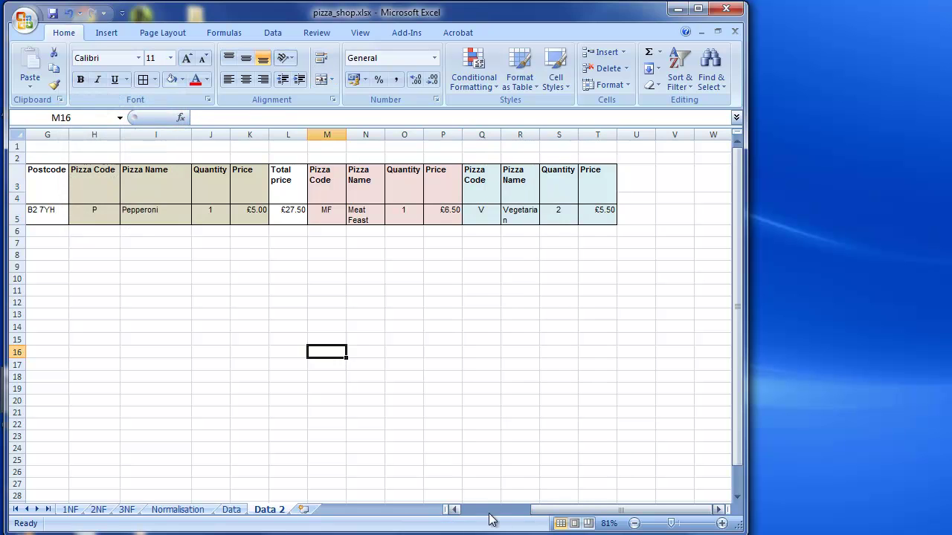
{"action": "mouse_move", "coordinate": [548, 517]}
{"action": "left_mouse_down"}
{"action": "mouse_move", "coordinate": [521, 512]}
{"action": "mouse_move", "coordinate": [575, 525]}
{"action": "mouse_move", "coordinate": [451, 513]}
{"action": "mouse_move", "coordinate": [547, 524]}
{"action": "left_mouse_up"}
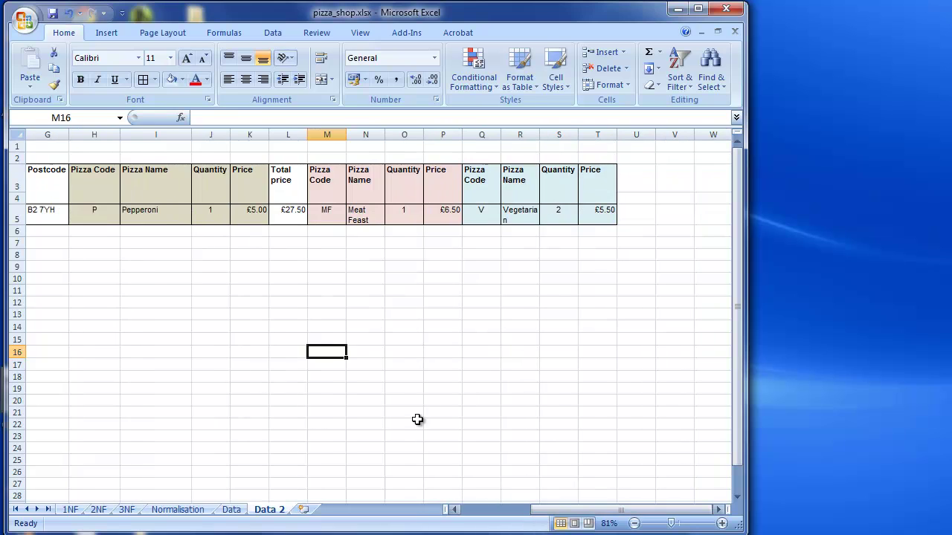
Step: Point out the Pizza Code, Pizza Name, Quantity and Price headings
{"action": "left_click", "coordinate": [95, 181]}
{"action": "left_click", "coordinate": [163, 183]}
{"action": "left_click", "coordinate": [211, 181]}
{"action": "left_click", "coordinate": [256, 181]}
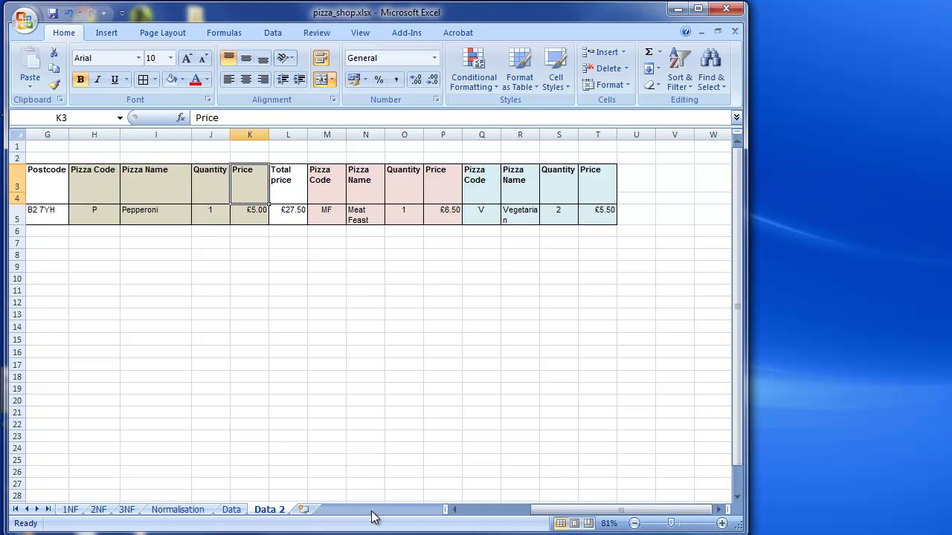
{"action": "left_click_drag", "start_coordinate": [546, 513], "coordinate": [476, 518]}
Step: Paste the UNF fields Order No through Postcode (D4:D9) as values into I4:I9
{"action": "left_click", "coordinate": [190, 513]}
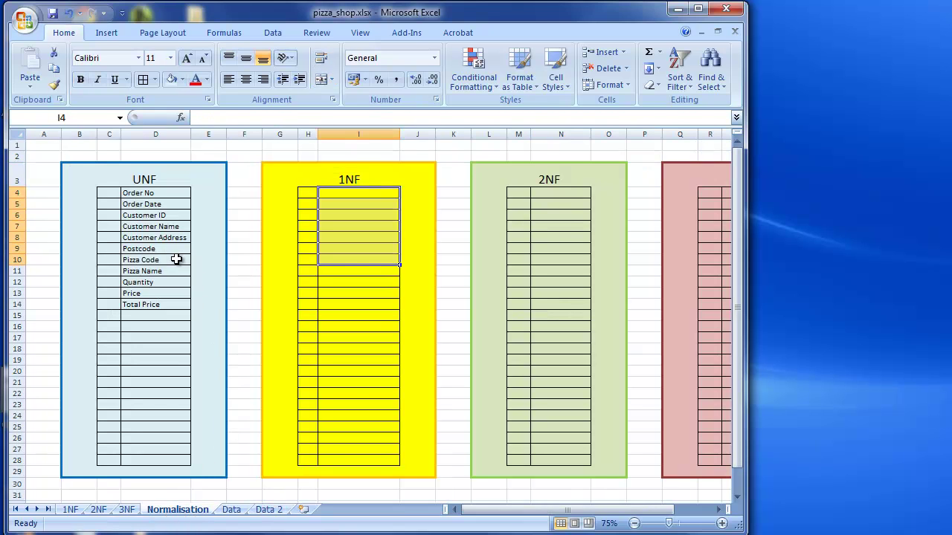
{"action": "left_click", "coordinate": [158, 194]}
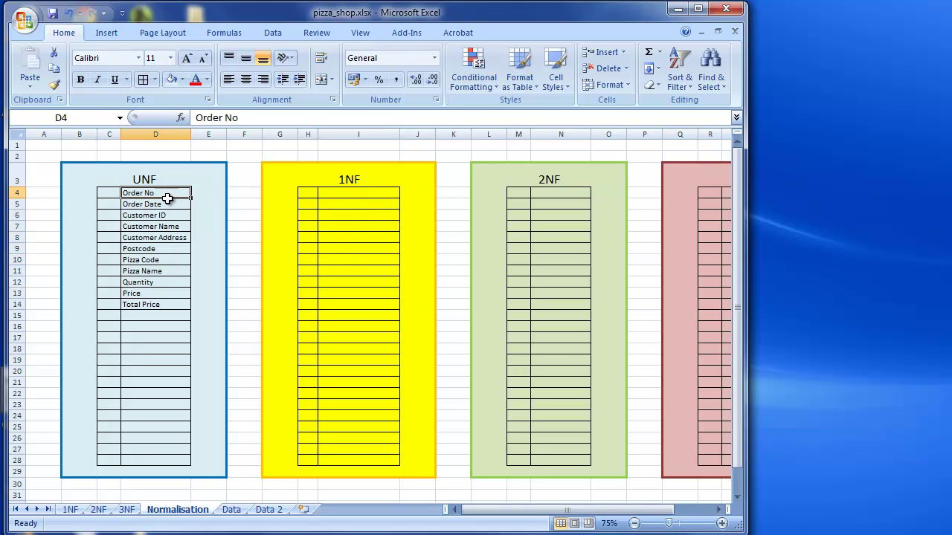
{"action": "left_click_drag", "start_coordinate": [165, 193], "coordinate": [171, 252]}
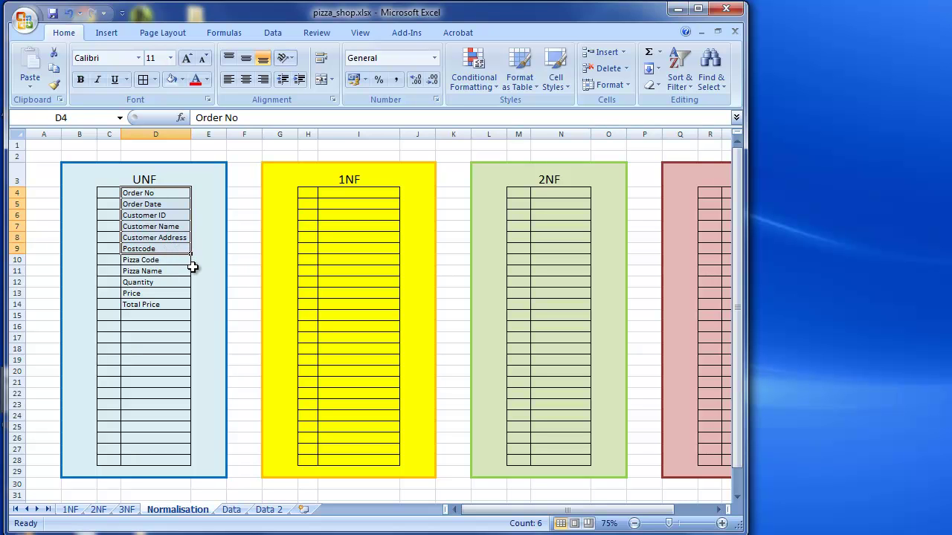
{"action": "key", "text": "ctrl+c"}
{"action": "left_click", "coordinate": [330, 194]}
{"action": "right_click", "coordinate": [329, 194]}
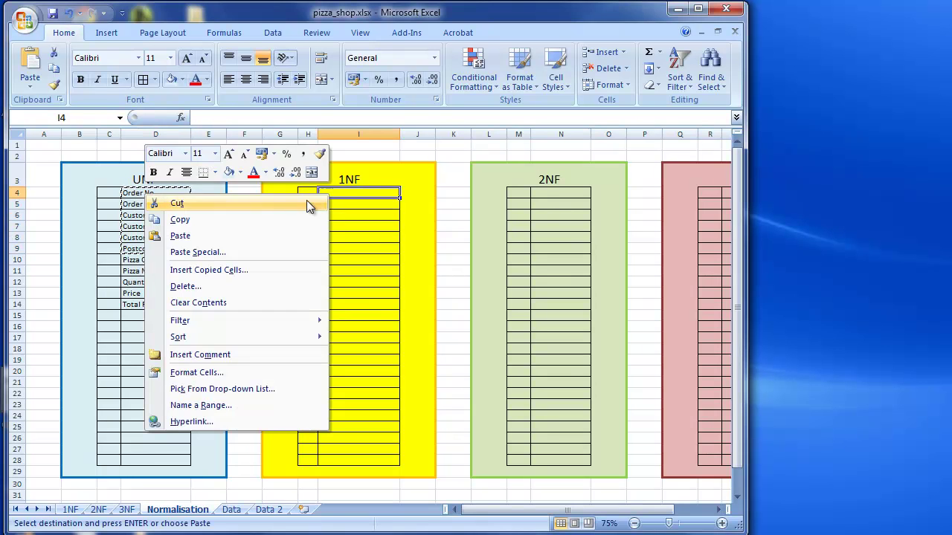
{"action": "left_click", "coordinate": [255, 252]}
{"action": "left_click", "coordinate": [152, 193]}
{"action": "left_click", "coordinate": [279, 346]}
{"action": "left_click", "coordinate": [255, 361]}
Step: Paste the Total Price field from D14 as a value into I10
{"action": "left_click", "coordinate": [149, 305]}
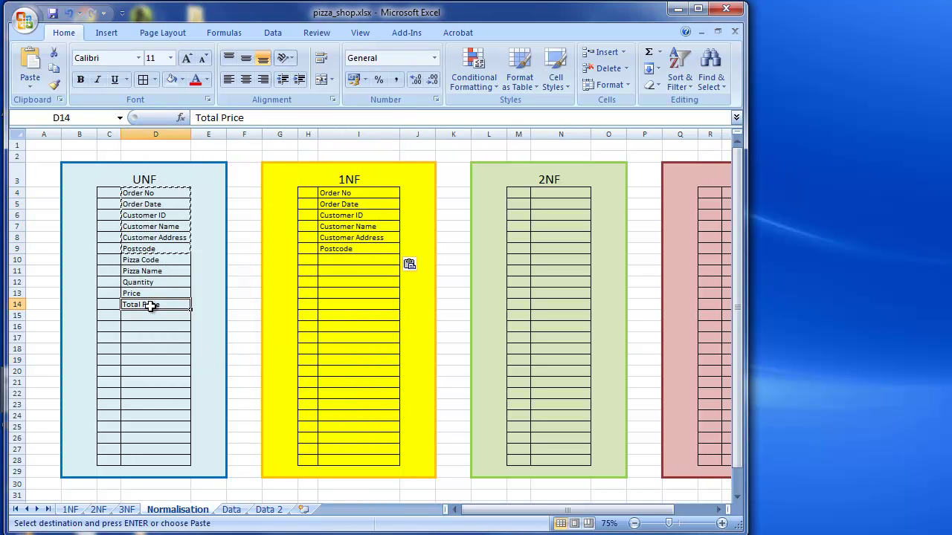
{"action": "right_click", "coordinate": [150, 308]}
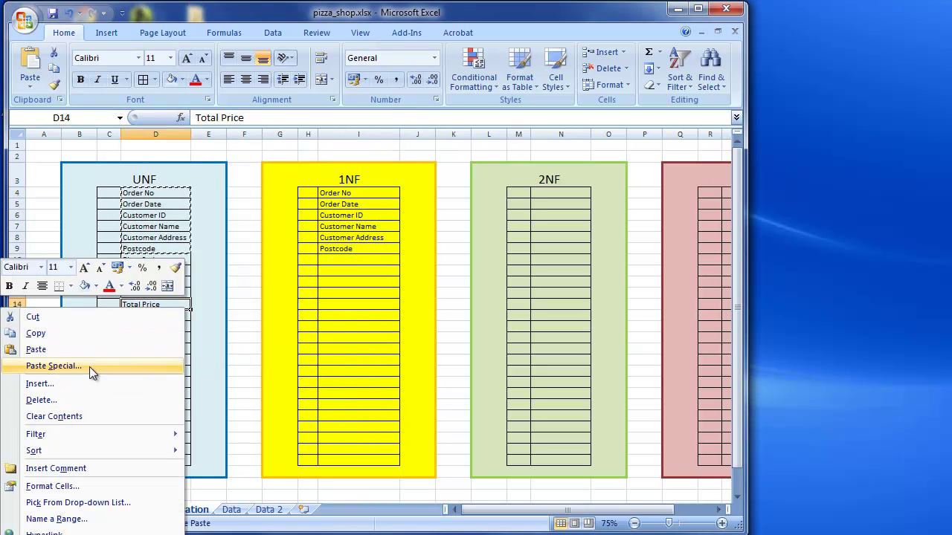
{"action": "left_click", "coordinate": [85, 334]}
{"action": "left_click", "coordinate": [362, 261]}
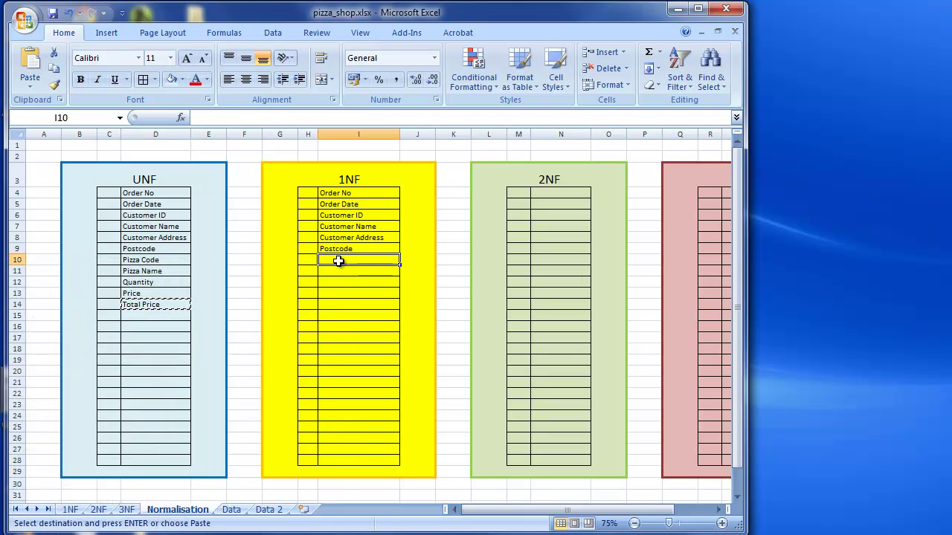
{"action": "right_click", "coordinate": [339, 262]}
{"action": "left_click", "coordinate": [275, 319]}
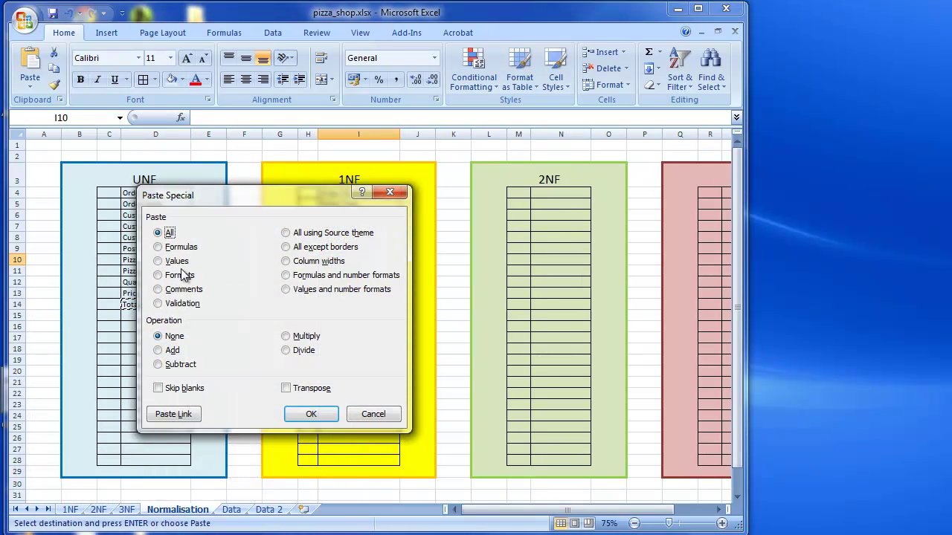
{"action": "left_click", "coordinate": [176, 262]}
{"action": "left_click", "coordinate": [313, 415]}
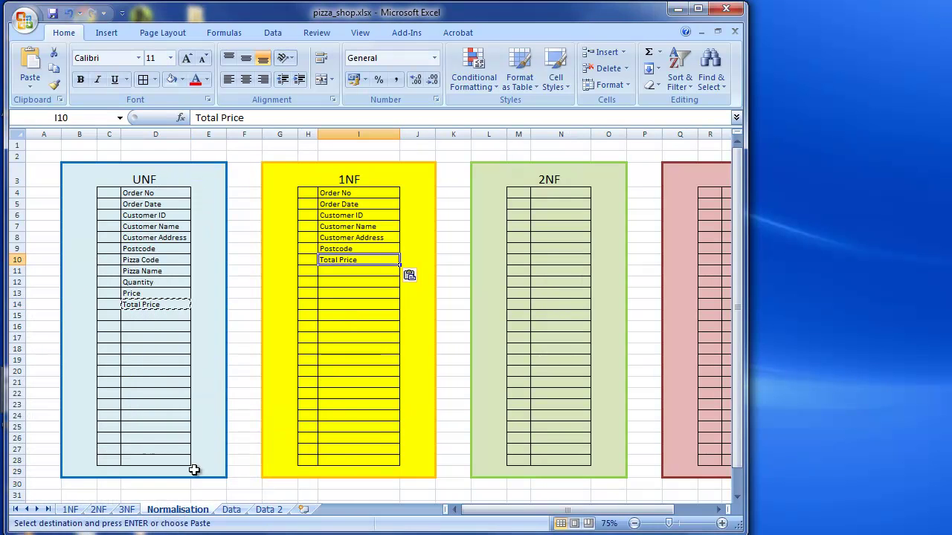
Step: Inspect order 1250's £27.50 total price and the blank total cells below it
{"action": "left_click", "coordinate": [231, 509]}
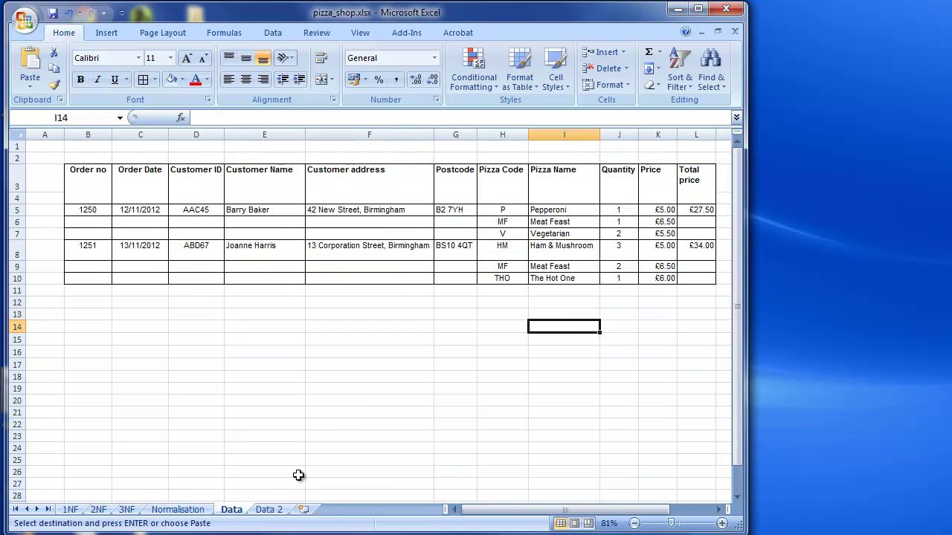
{"action": "left_click", "coordinate": [703, 210]}
{"action": "mouse_move", "coordinate": [702, 223]}
{"action": "left_mouse_down"}
{"action": "mouse_move", "coordinate": [701, 234]}
{"action": "mouse_move", "coordinate": [697, 222]}
{"action": "left_mouse_up"}
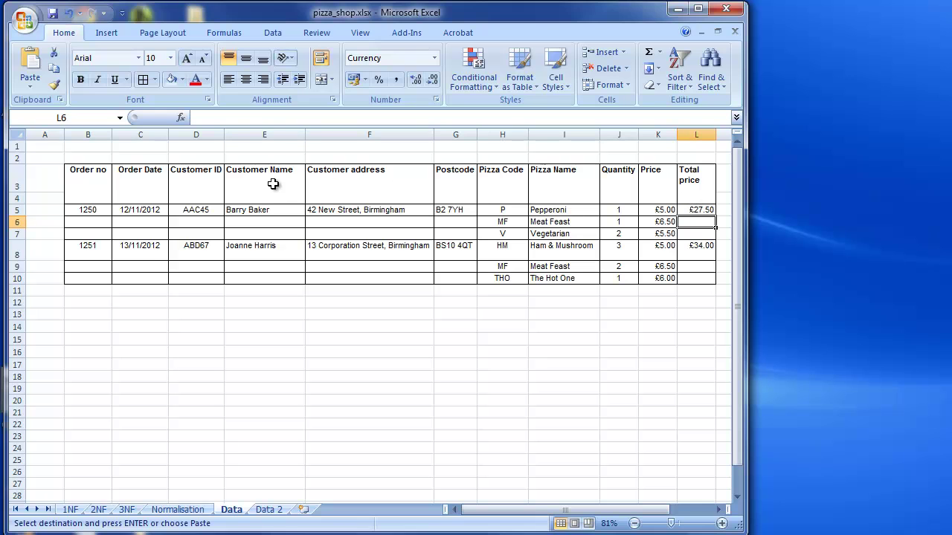
{"action": "left_click", "coordinate": [702, 209]}
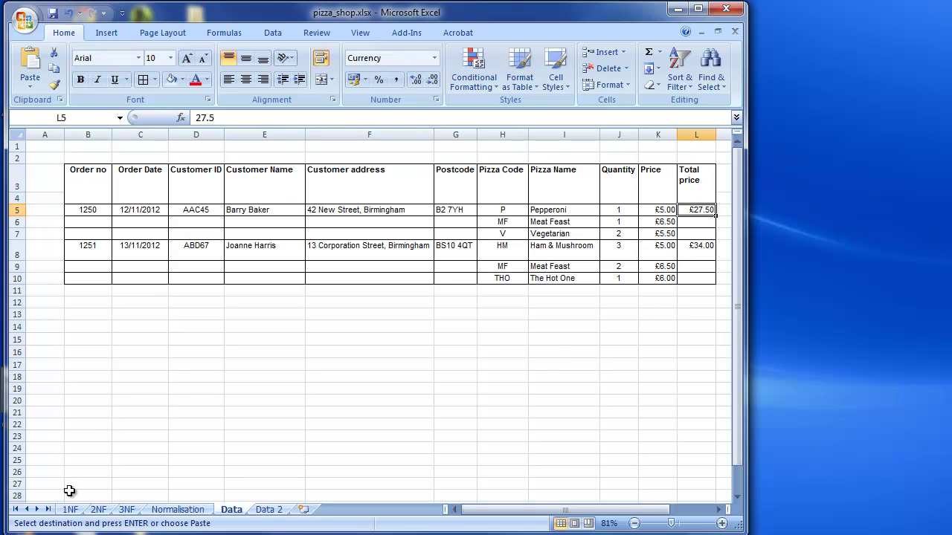
Step: Paste Pizza Code through Price (D10:D13) as values into I13:I16
{"action": "left_click", "coordinate": [179, 512]}
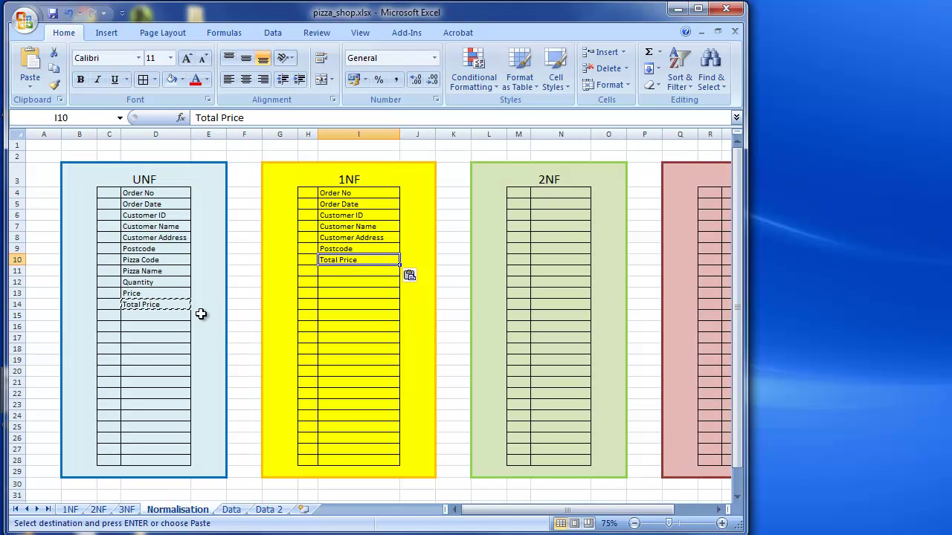
{"action": "left_click", "coordinate": [156, 339]}
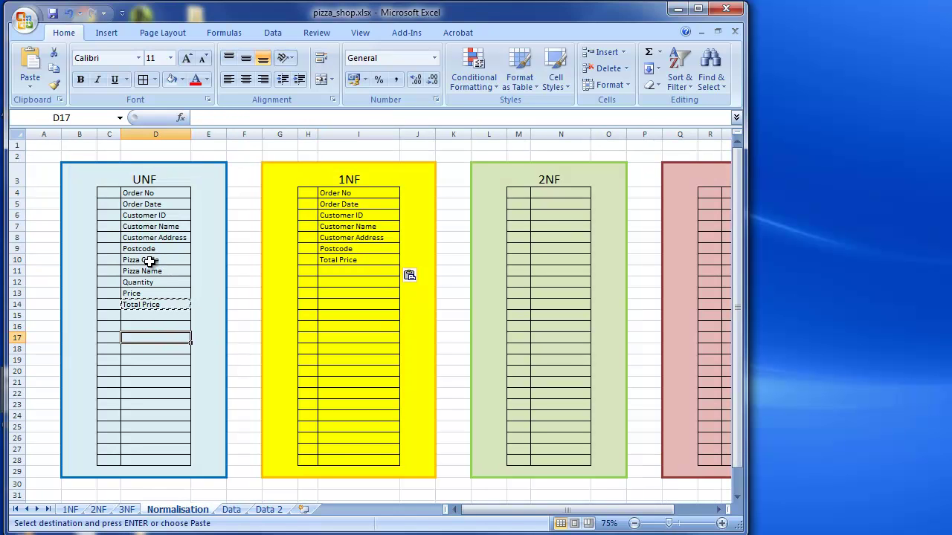
{"action": "left_click_drag", "start_coordinate": [149, 262], "coordinate": [149, 294]}
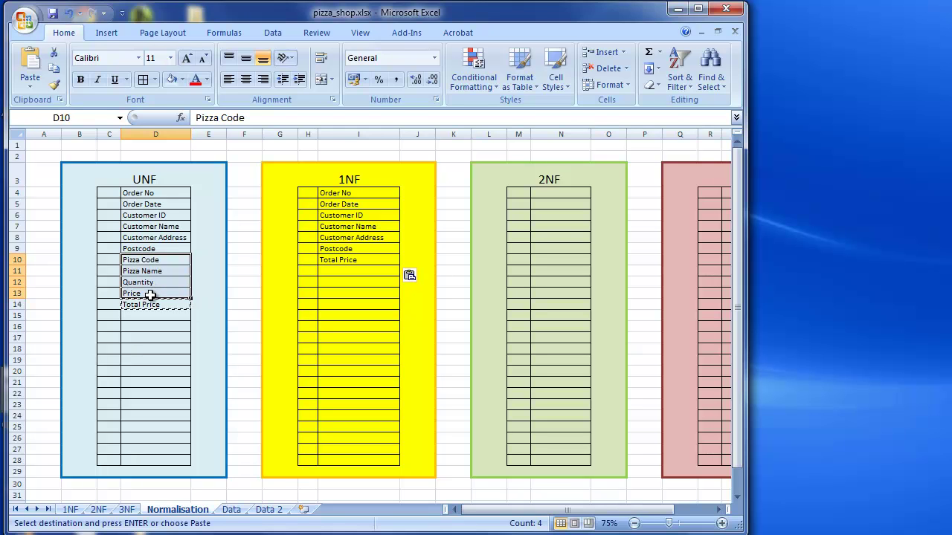
{"action": "key", "text": "ctrl+c"}
{"action": "left_click", "coordinate": [338, 294]}
{"action": "right_click", "coordinate": [338, 294]}
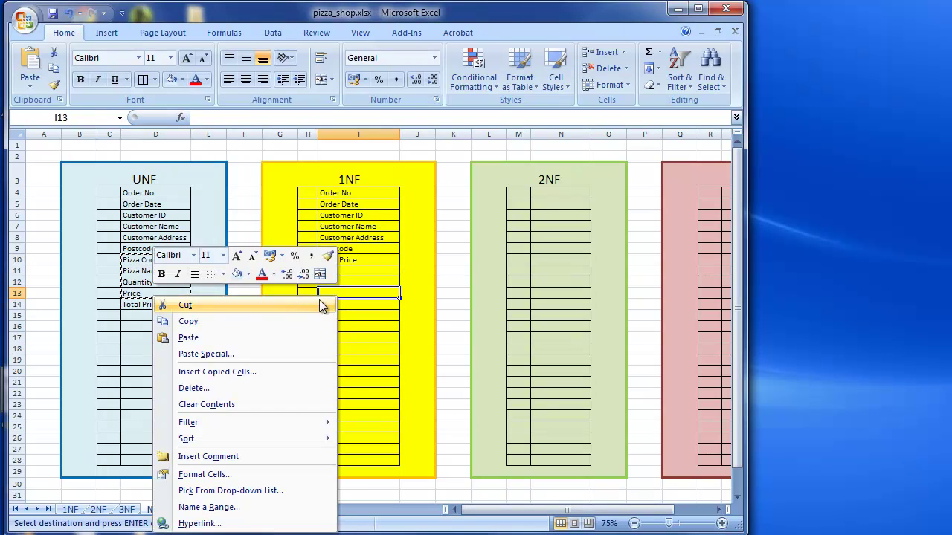
{"action": "left_click", "coordinate": [264, 357]}
{"action": "left_click", "coordinate": [165, 299]}
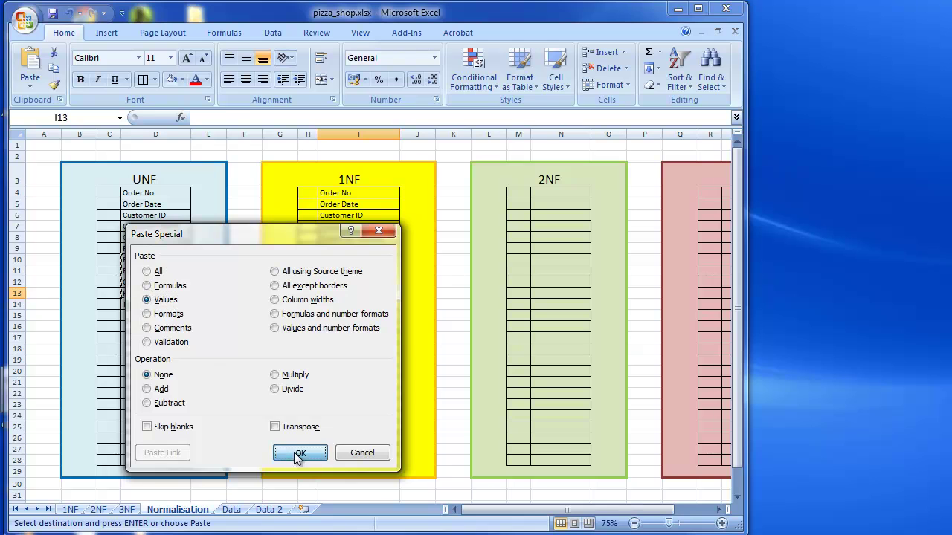
{"action": "left_click", "coordinate": [298, 452]}
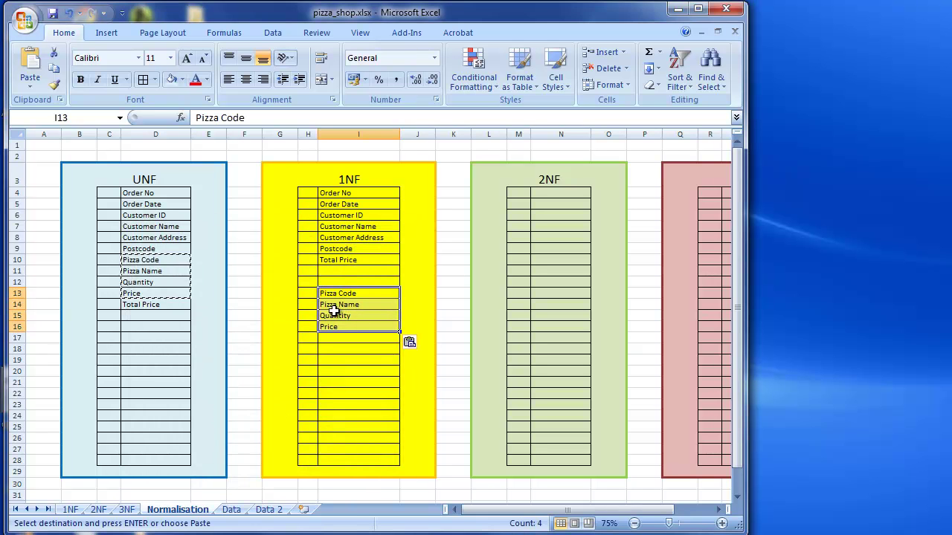
Step: Copy the Order No field from I4 into I12, above Pizza Code
{"action": "left_click", "coordinate": [349, 194]}
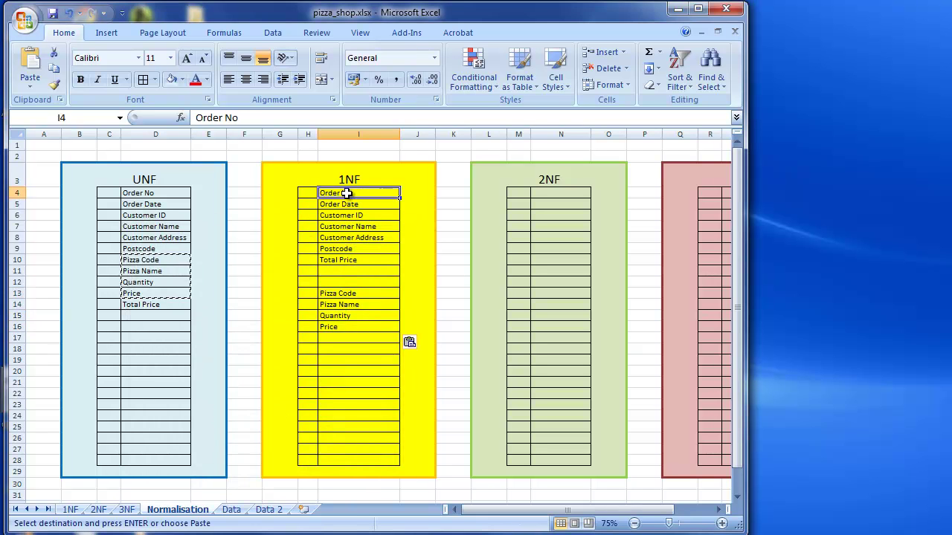
{"action": "key", "text": "ctrl+c"}
{"action": "left_click", "coordinate": [335, 281]}
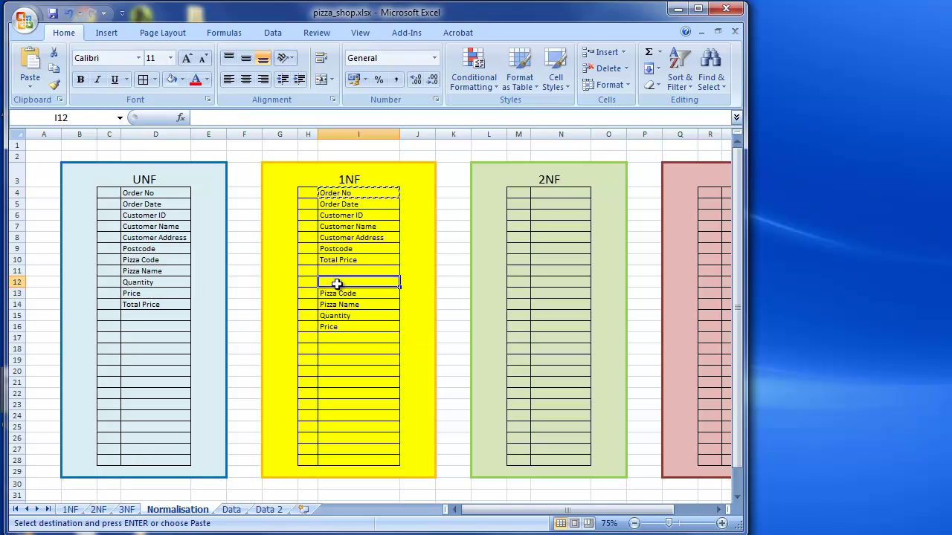
{"action": "key", "text": "ctrl+v"}
{"action": "left_click", "coordinate": [369, 363]}
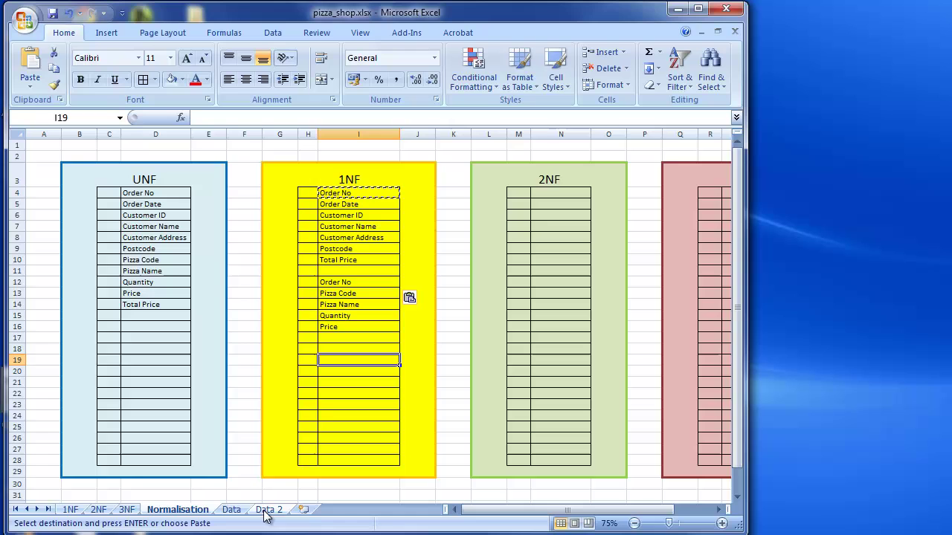
Step: Enter Y beside 'There are no repeating groups' in the 1NF checklist, then view the Data sheet
{"action": "left_click", "coordinate": [70, 511]}
{"action": "type", "text": "Y"}
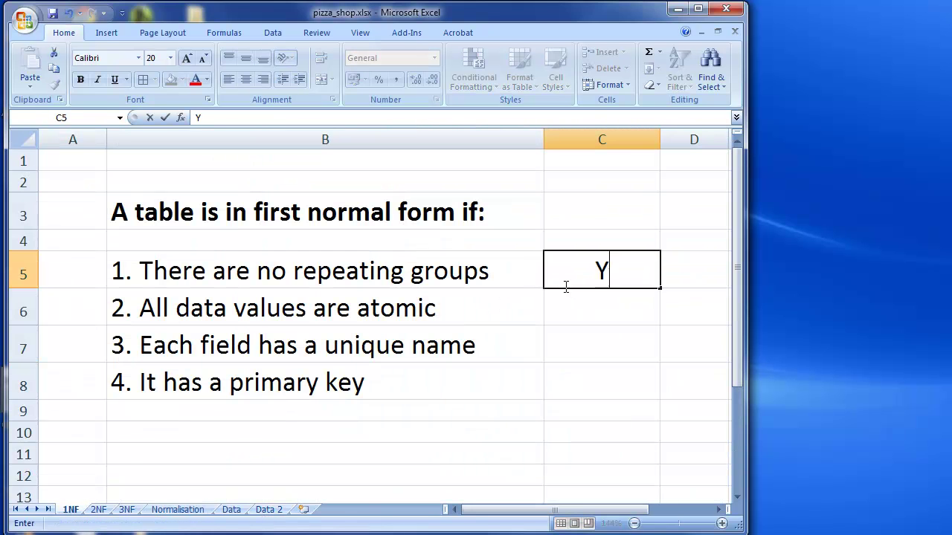
{"action": "key", "text": "Return"}
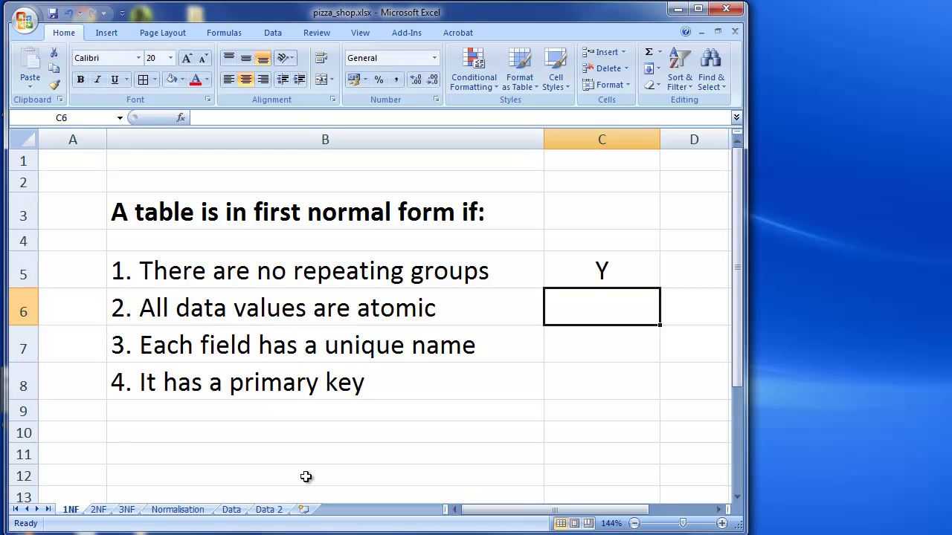
{"action": "left_click", "coordinate": [231, 510]}
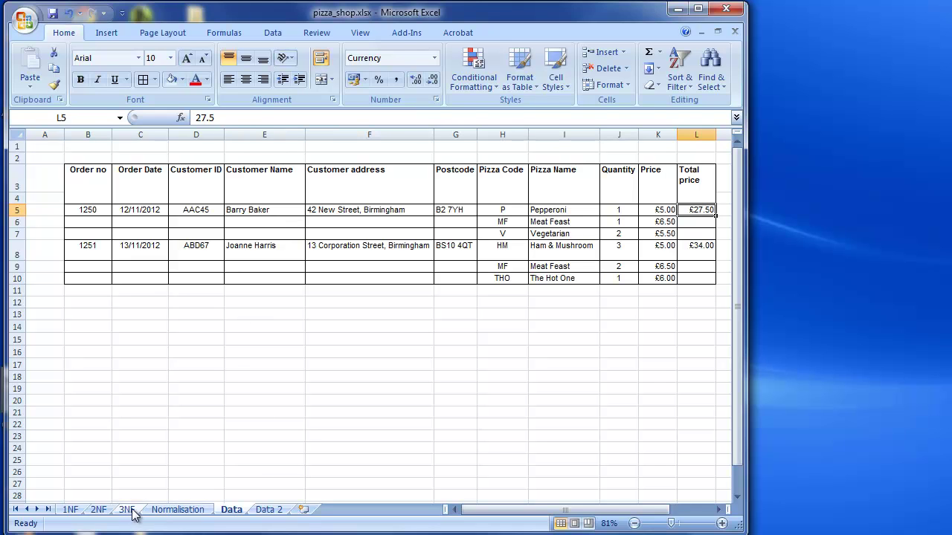
Step: Shift Customer Address onward down a row and split Customer Name into Customer Forname and Customer Surname
{"action": "left_click", "coordinate": [179, 510]}
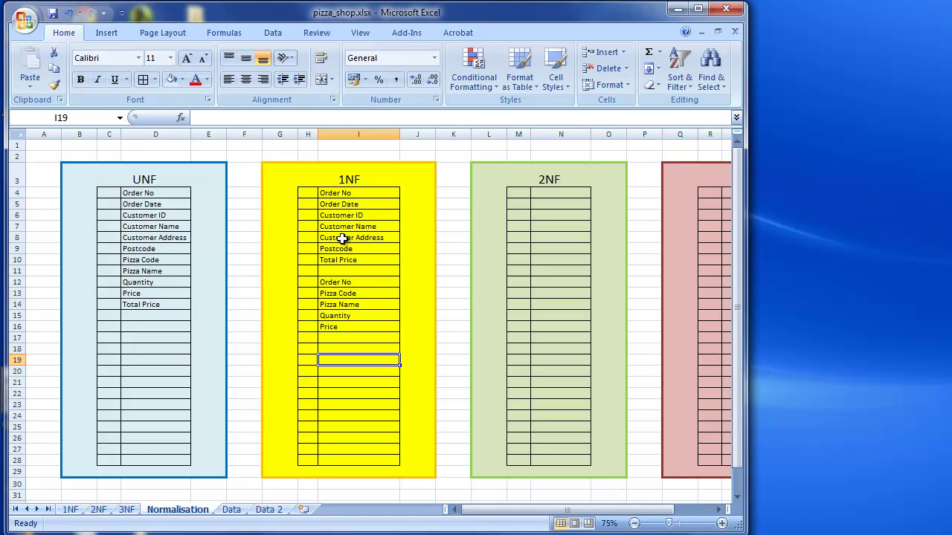
{"action": "left_click_drag", "start_coordinate": [344, 238], "coordinate": [348, 333]}
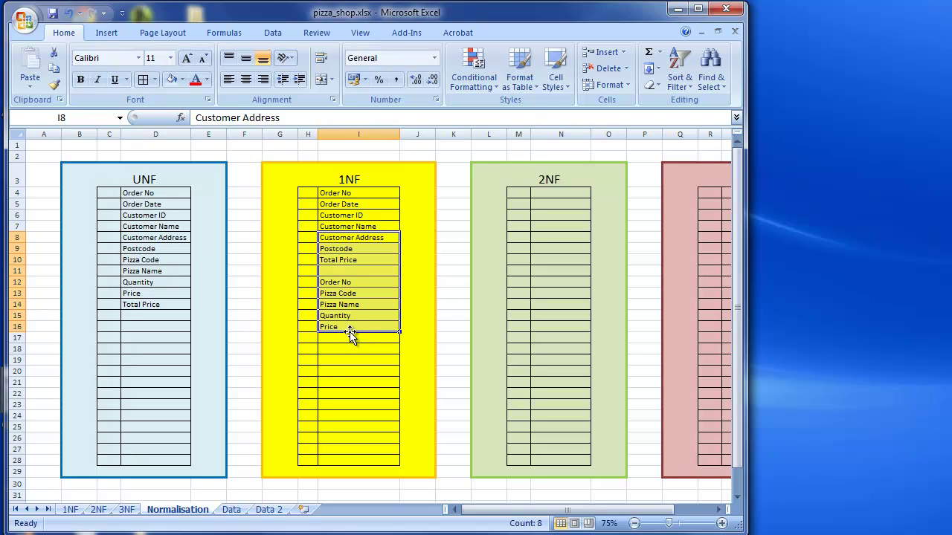
{"action": "left_click_drag", "start_coordinate": [349, 332], "coordinate": [350, 343]}
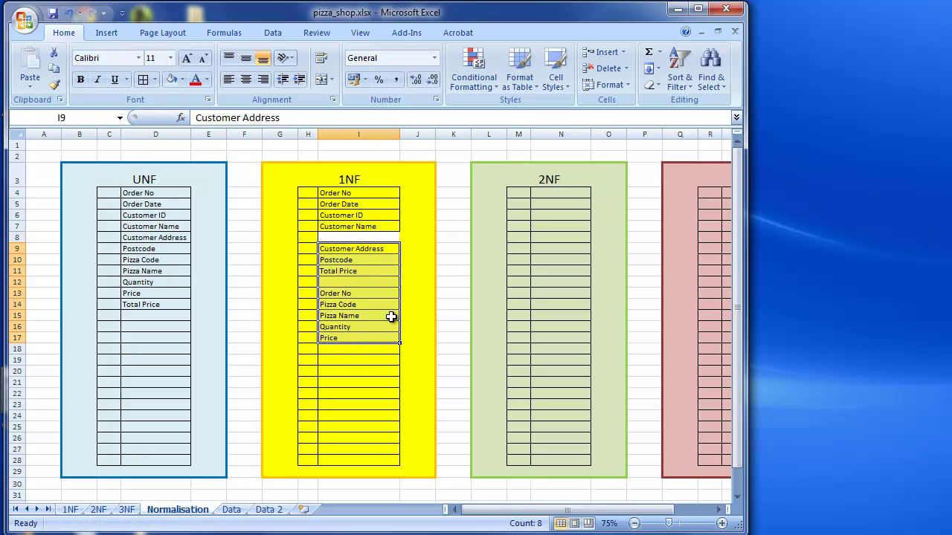
{"action": "double_click", "coordinate": [360, 227]}
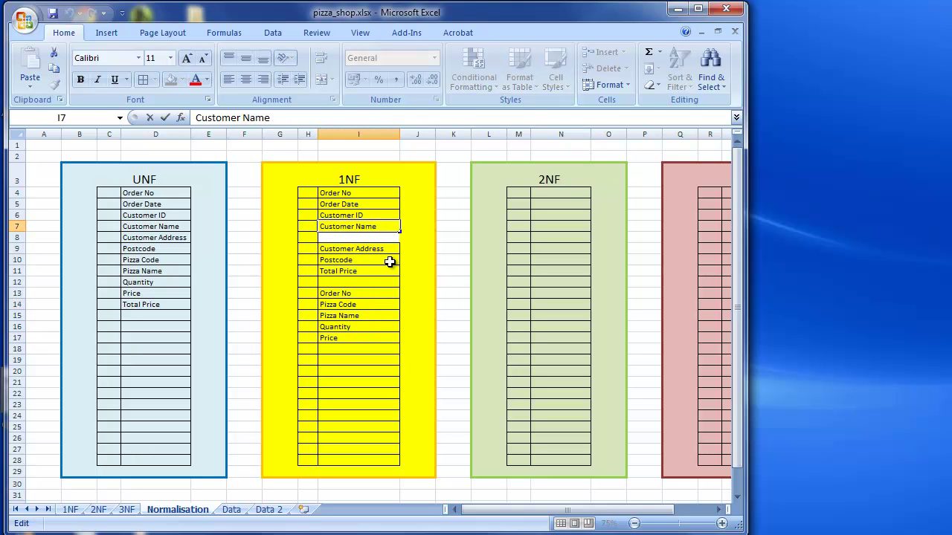
{"action": "type", "text": "For"}
{"action": "key", "text": "Delete"}
{"action": "left_click", "coordinate": [359, 237]}
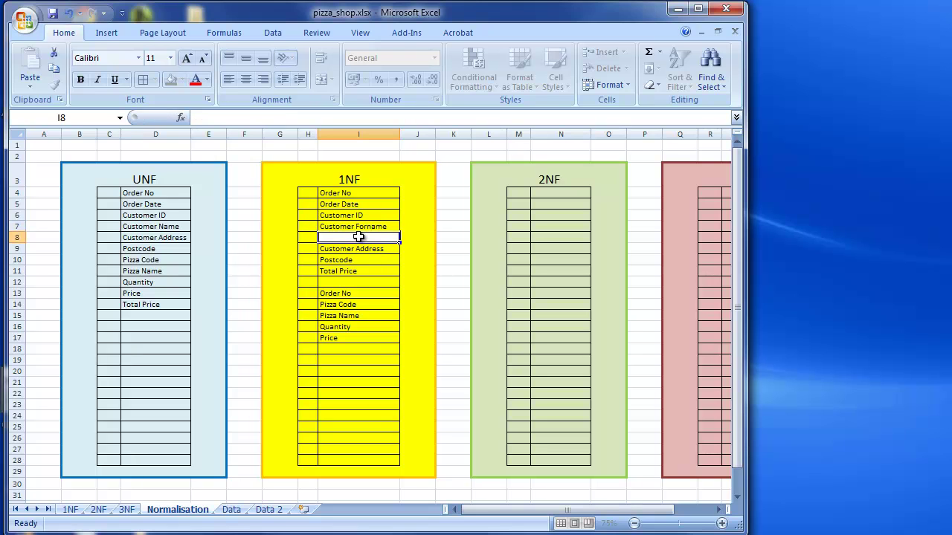
{"action": "type", "text": "Customer Surname"}
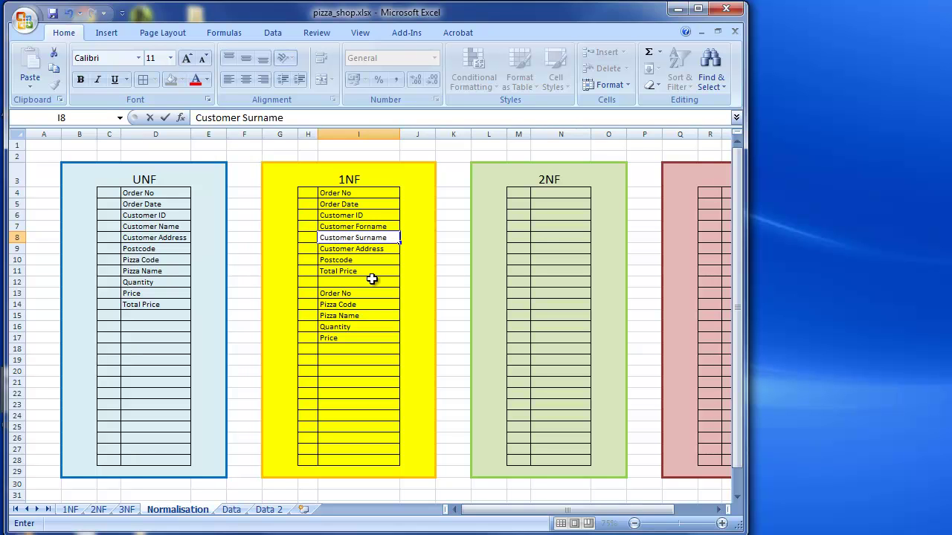
{"action": "left_click", "coordinate": [372, 280]}
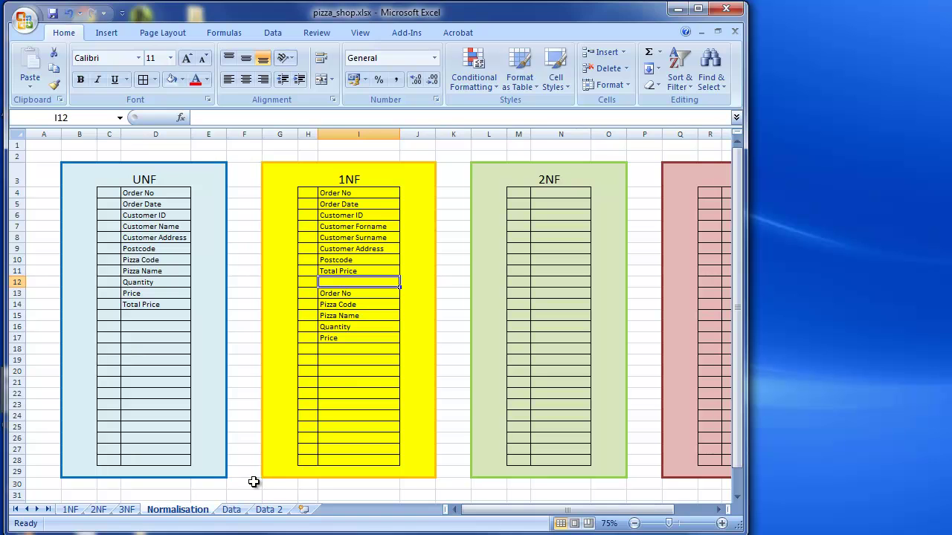
Step: Review the original orders and the 1NF checklist before returning to Normalisation
{"action": "left_click", "coordinate": [231, 510]}
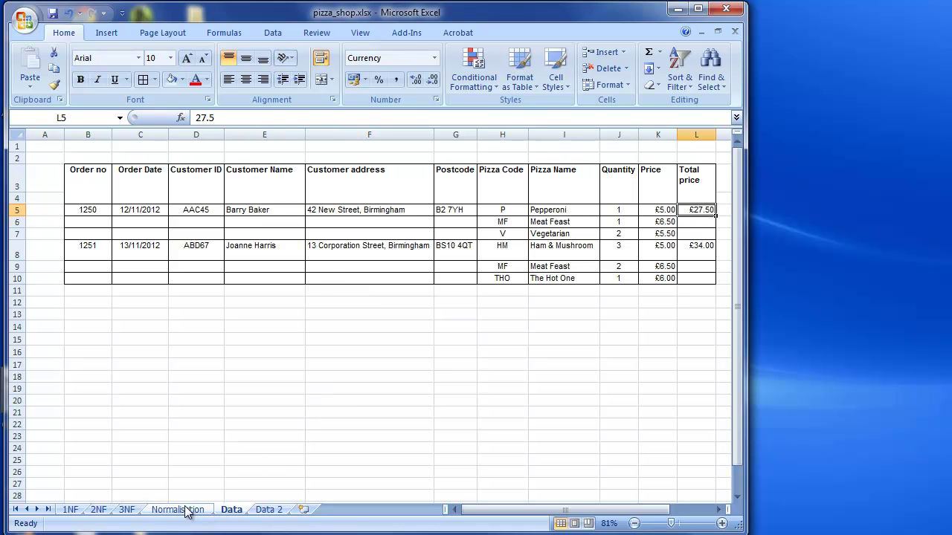
{"action": "left_click", "coordinate": [71, 510]}
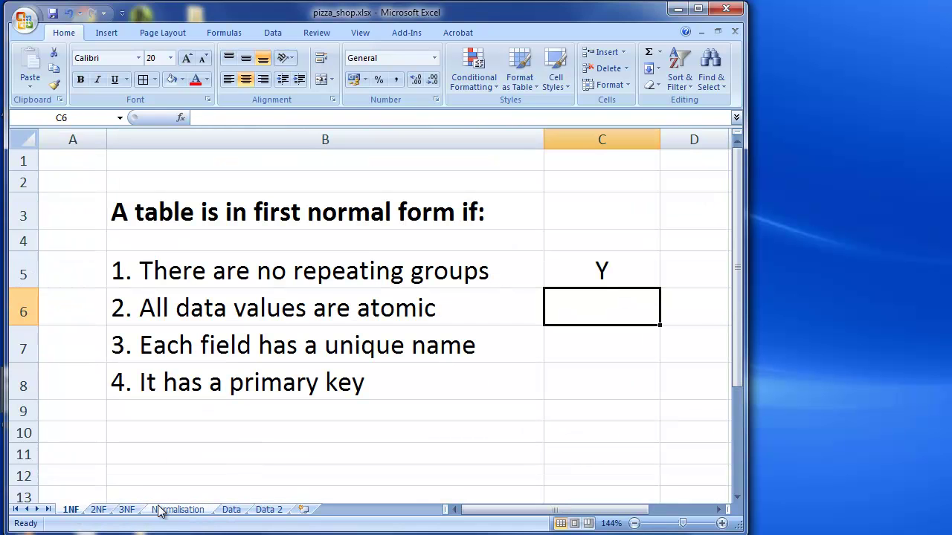
{"action": "left_click", "coordinate": [186, 510]}
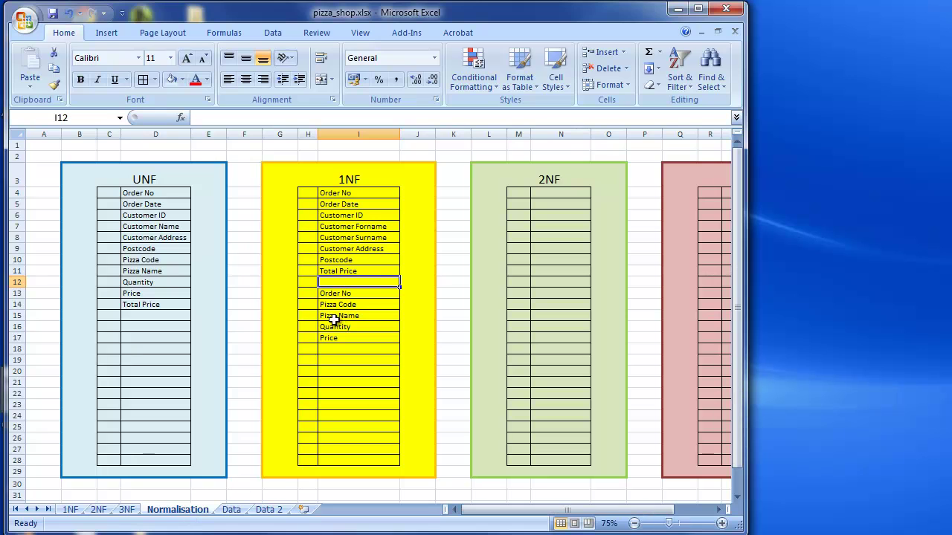
Step: Shift Postcode onward down a row, rename Customer Address to Customer Address 1 and add Town
{"action": "left_click_drag", "start_coordinate": [343, 260], "coordinate": [348, 357]}
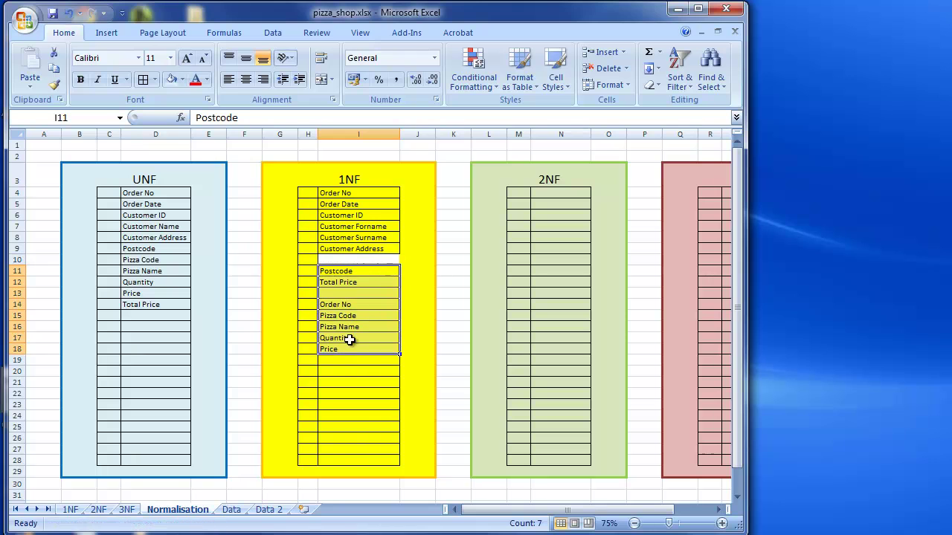
{"action": "left_click", "coordinate": [391, 252]}
{"action": "double_click", "coordinate": [392, 252]}
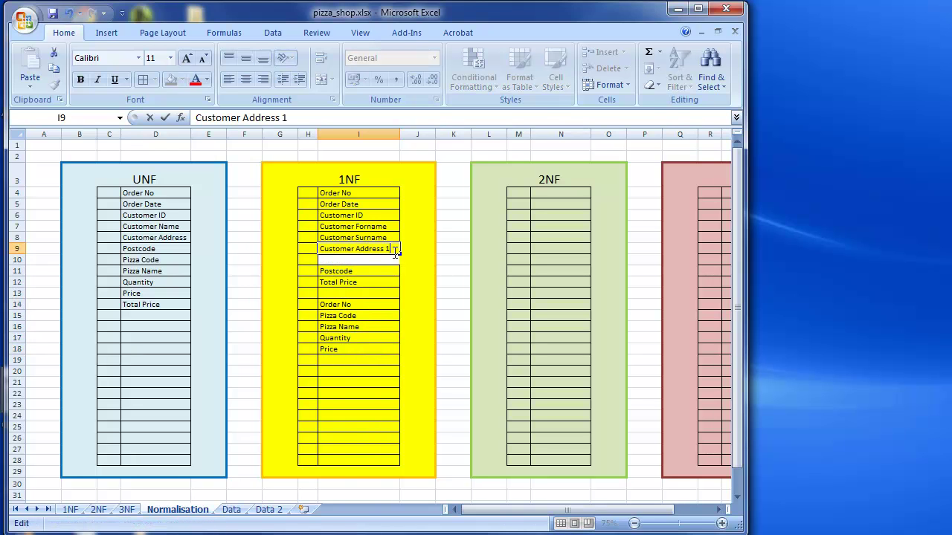
{"action": "type", "text": "1"}
{"action": "left_click", "coordinate": [364, 258]}
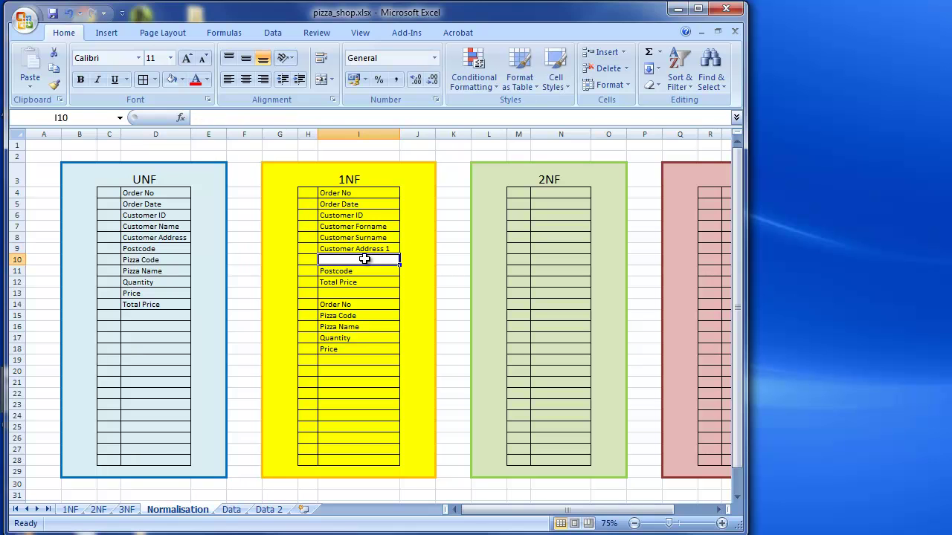
{"action": "type", "text": "Town"}
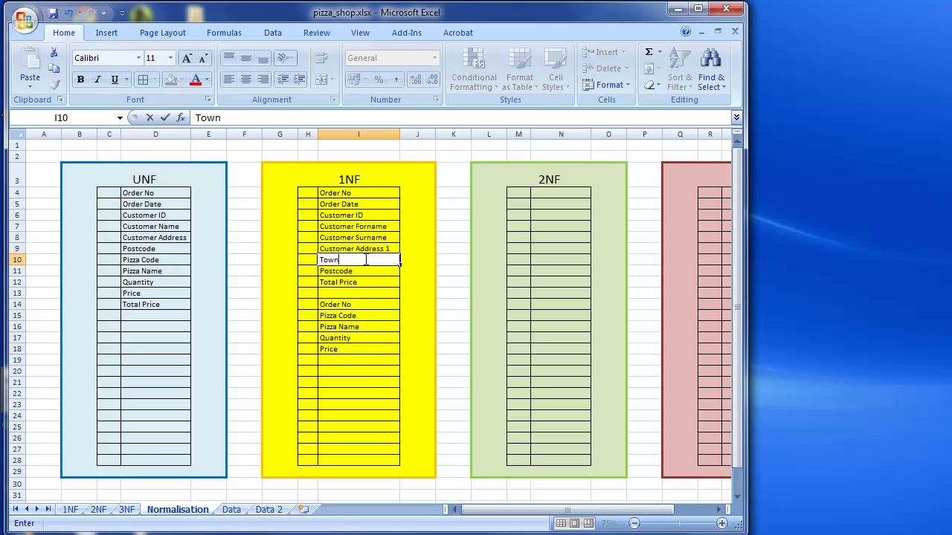
{"action": "left_click", "coordinate": [371, 283]}
{"action": "left_click", "coordinate": [377, 359]}
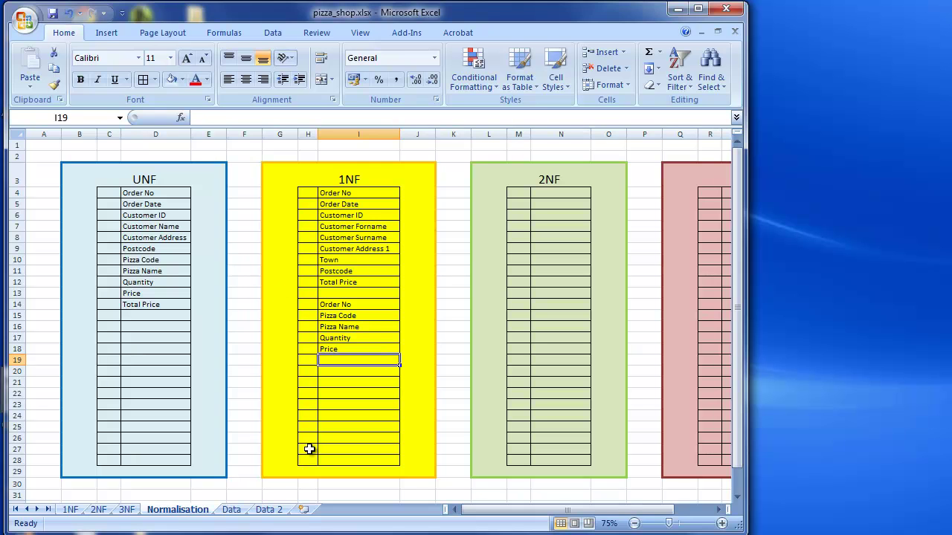
{"action": "left_click", "coordinate": [237, 510]}
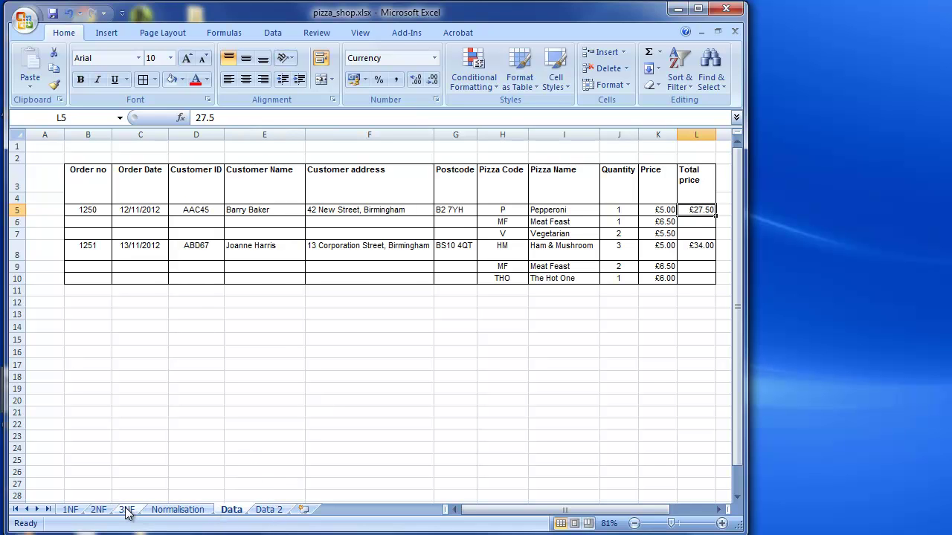
Step: Mark Y for 'All data values are atomic' in the 1NF checklist
{"action": "left_click", "coordinate": [71, 511]}
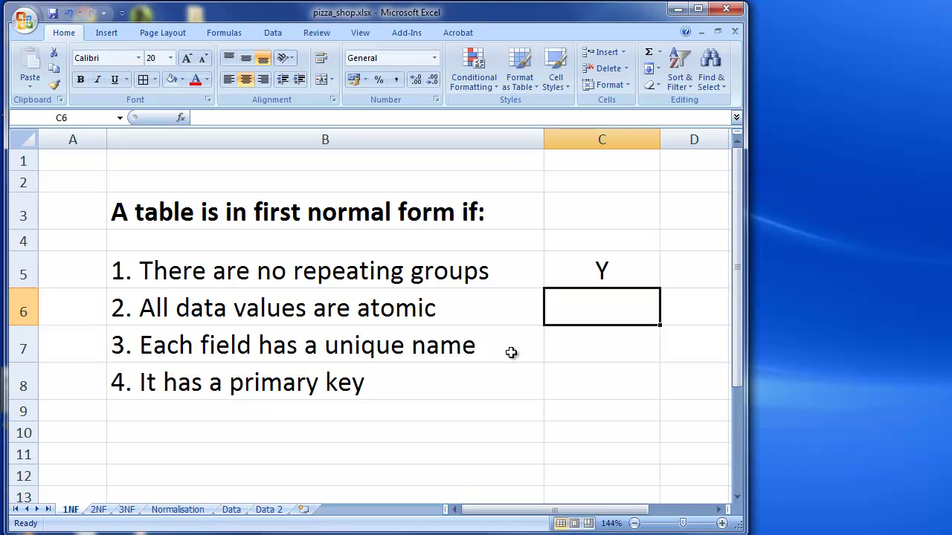
{"action": "type", "text": "Y"}
{"action": "key", "text": "Return"}
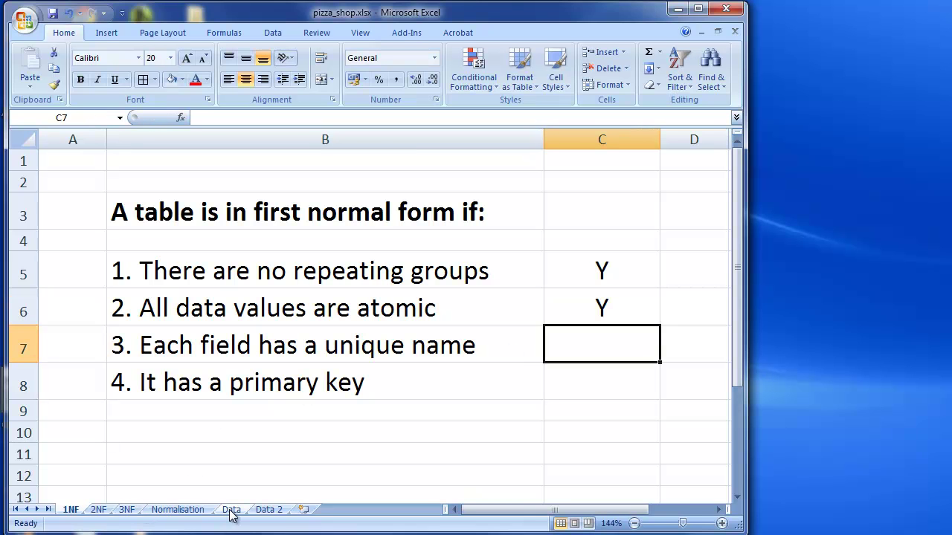
{"action": "left_click", "coordinate": [179, 510]}
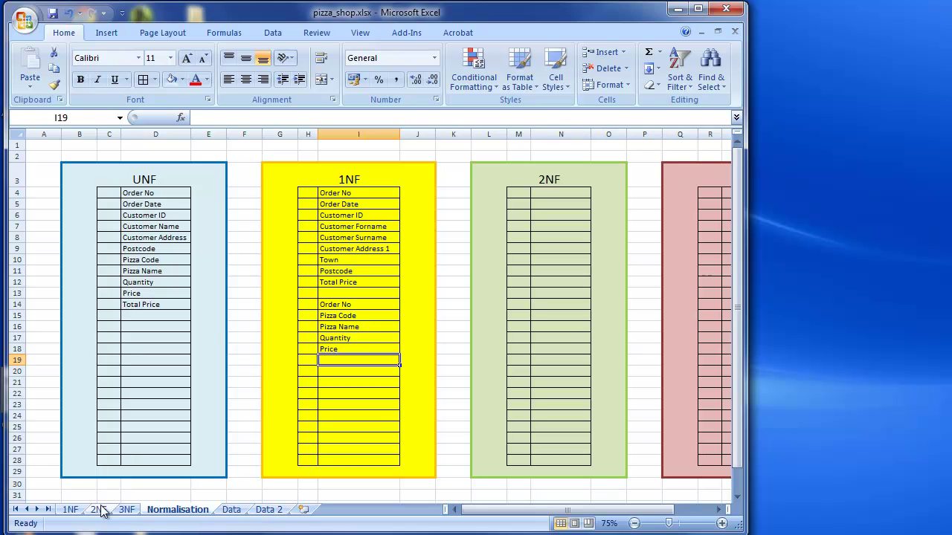
Step: Mark Y for 'Each field has a unique name' in the 1NF checklist
{"action": "left_click", "coordinate": [71, 510]}
{"action": "type", "text": "Y"}
{"action": "key", "text": "Return"}
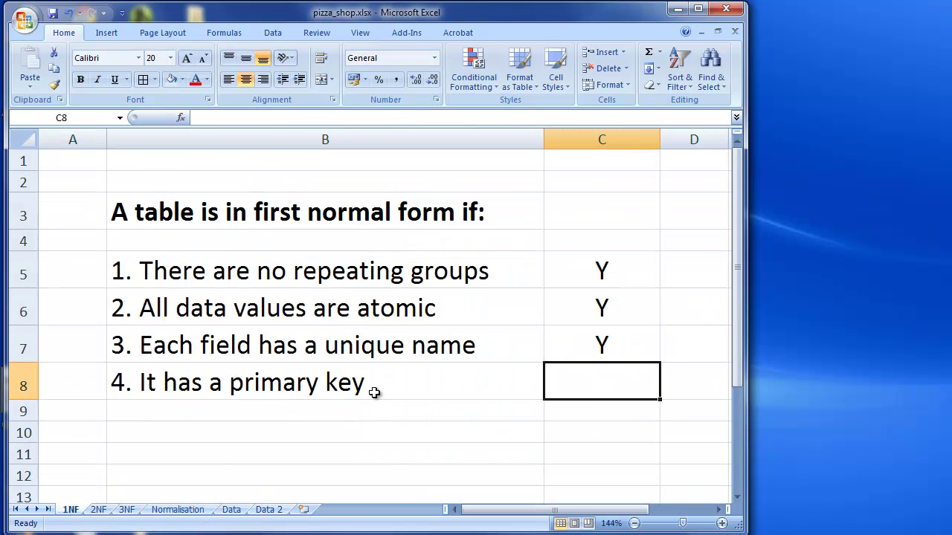
{"action": "left_click", "coordinate": [166, 510]}
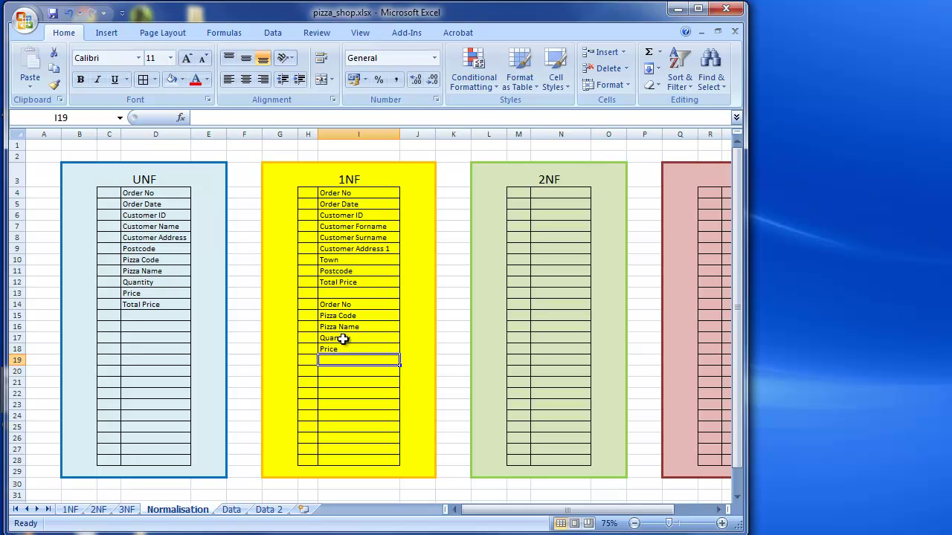
Step: Move the pizza columns to C13 and copy the Order no column in front at B13
{"action": "left_click", "coordinate": [231, 510]}
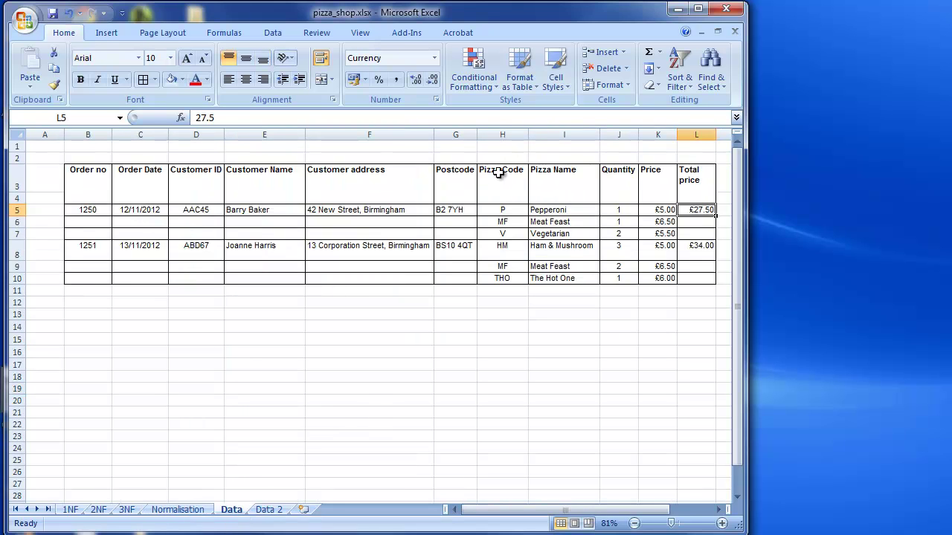
{"action": "left_click_drag", "start_coordinate": [500, 170], "coordinate": [291, 407]}
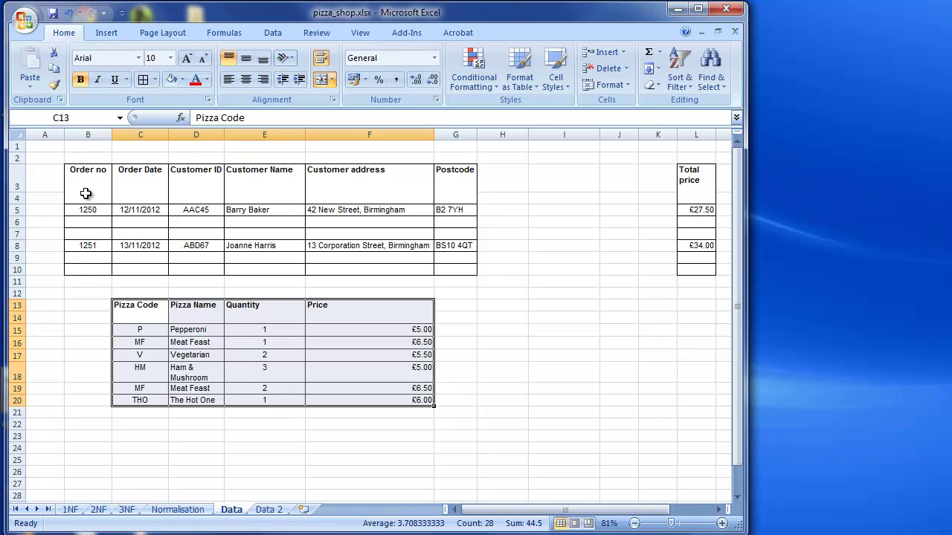
{"action": "left_click_drag", "start_coordinate": [83, 182], "coordinate": [80, 270]}
{"action": "key", "text": "ctrl+c"}
{"action": "left_click", "coordinate": [89, 307]}
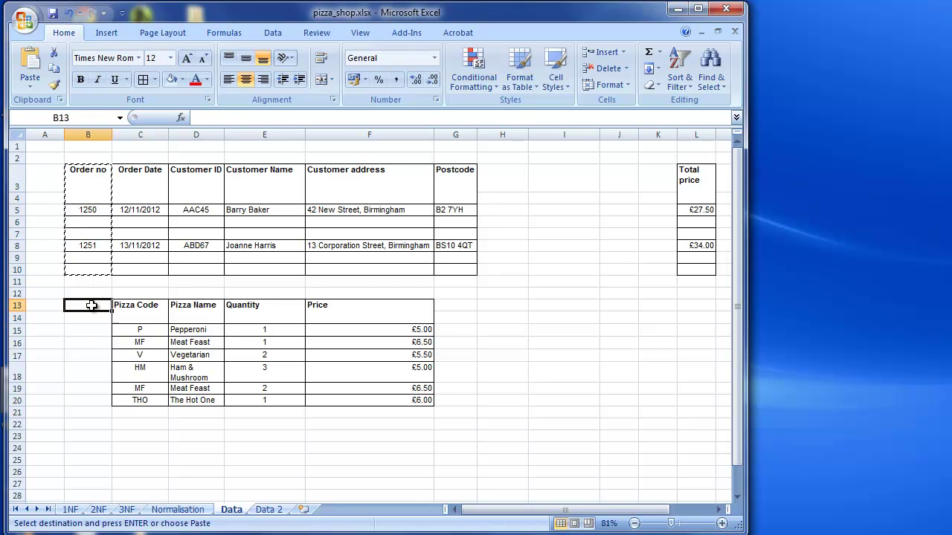
{"action": "left_click", "coordinate": [88, 317]}
{"action": "key", "text": "ctrl+v"}
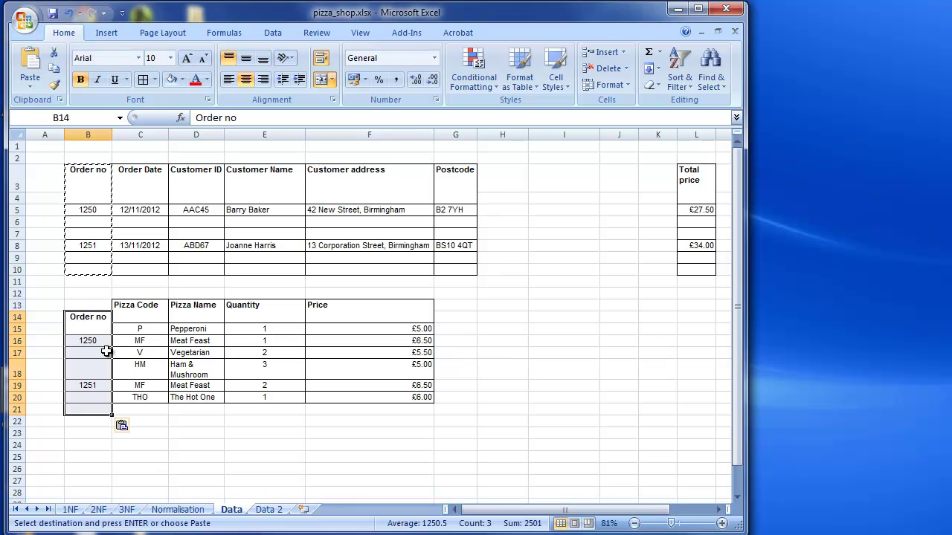
{"action": "left_click_drag", "start_coordinate": [101, 316], "coordinate": [101, 305]}
{"action": "left_click", "coordinate": [688, 435]}
{"action": "left_click", "coordinate": [446, 455]}
{"action": "left_click", "coordinate": [84, 313]}
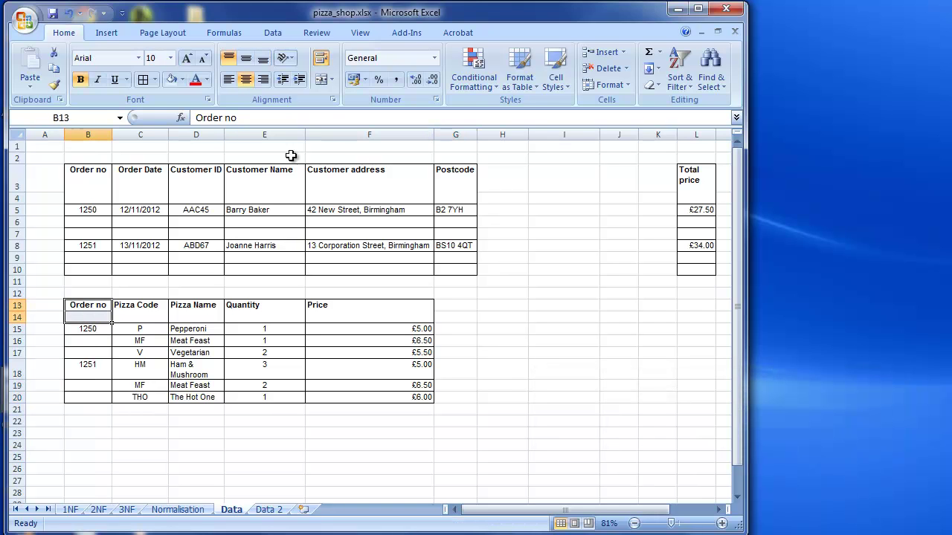
Step: Merge the Order no header across B13:B14 and enter order number 1250 in B16
{"action": "left_click", "coordinate": [320, 80]}
{"action": "left_click", "coordinate": [157, 419]}
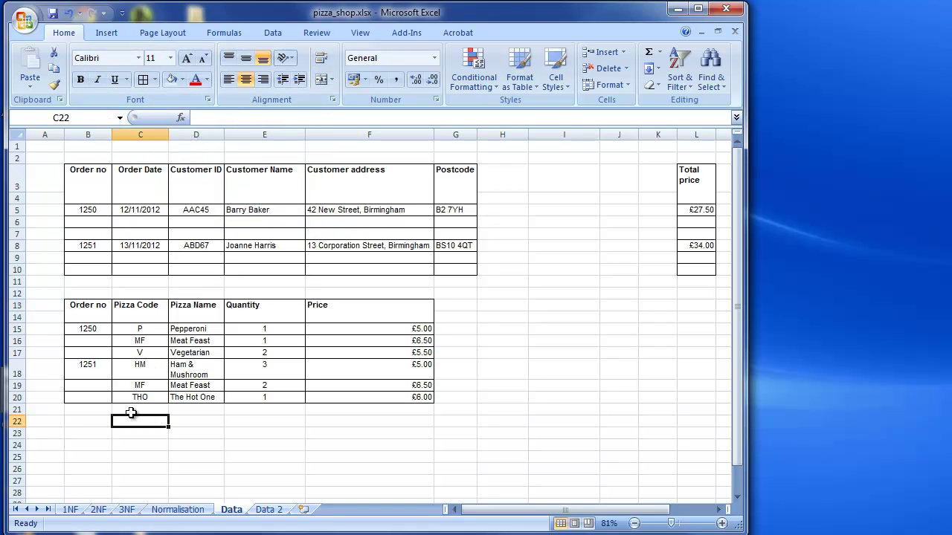
{"action": "left_click", "coordinate": [95, 328]}
{"action": "left_click", "coordinate": [98, 341]}
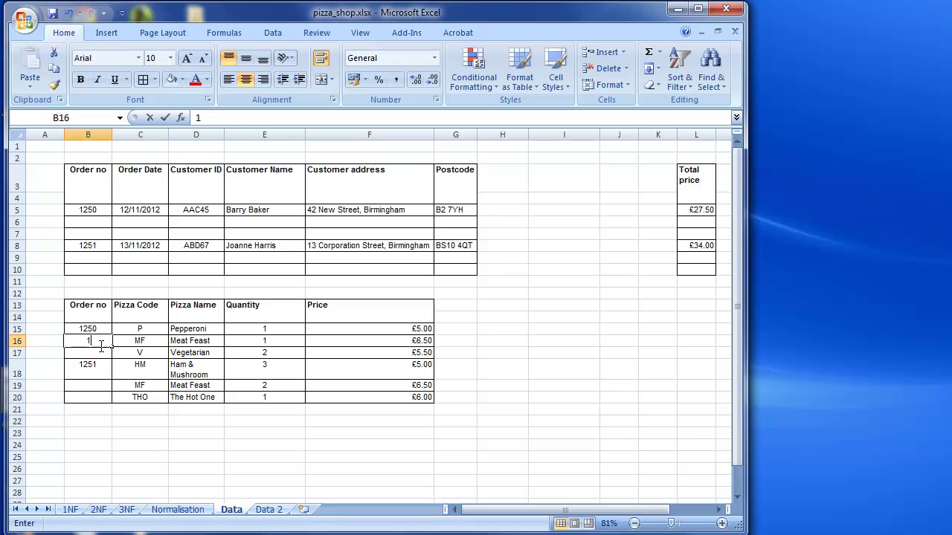
{"action": "type", "text": "1"}
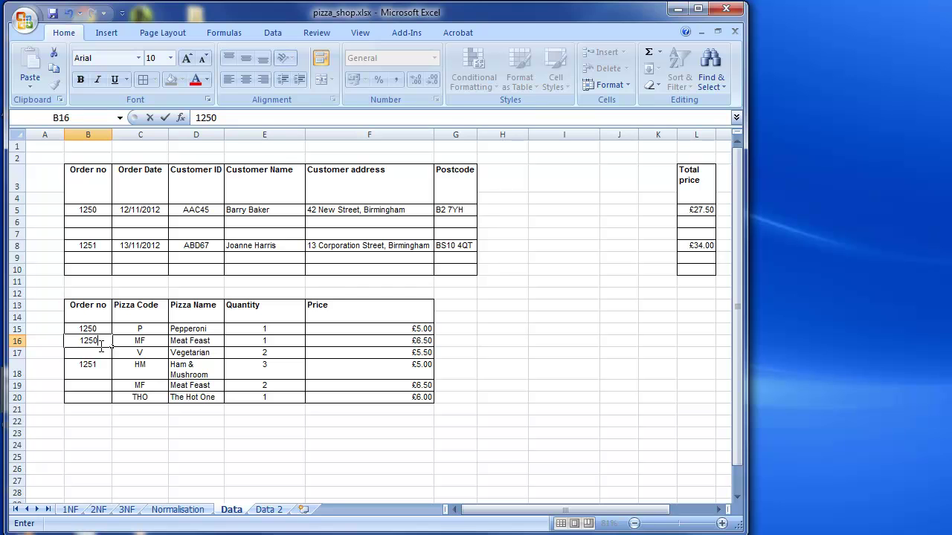
{"action": "key", "text": "Return"}
Step: Enter 1250 in B17 and 1251 in B19 and B20, leaving B18 unchanged
{"action": "type", "text": "12"}
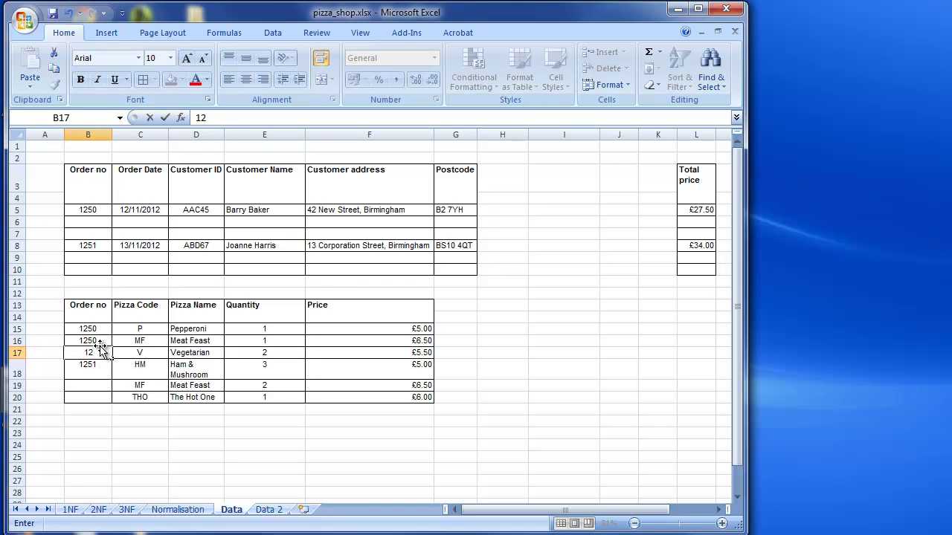
{"action": "type", "text": "50"}
{"action": "key", "text": "Return"}
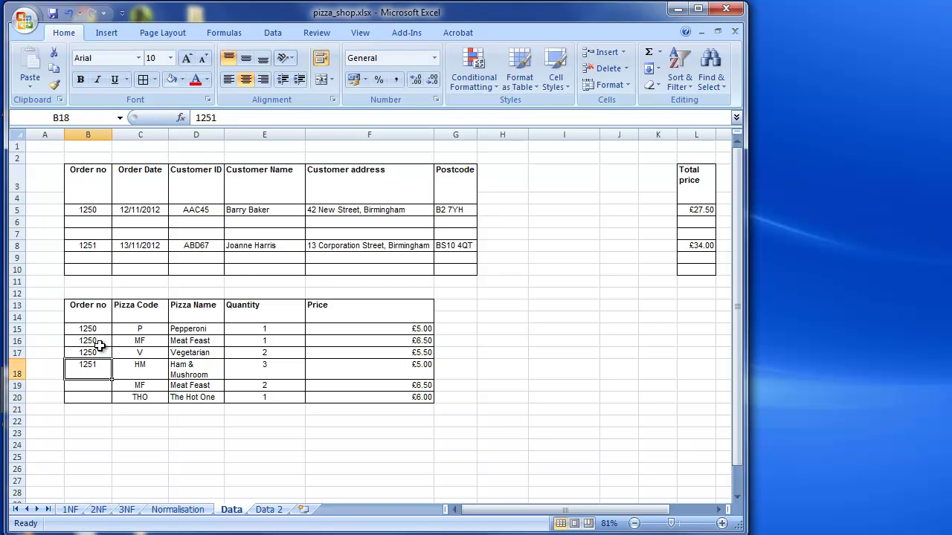
{"action": "key", "text": "Return"}
{"action": "type", "text": "12"}
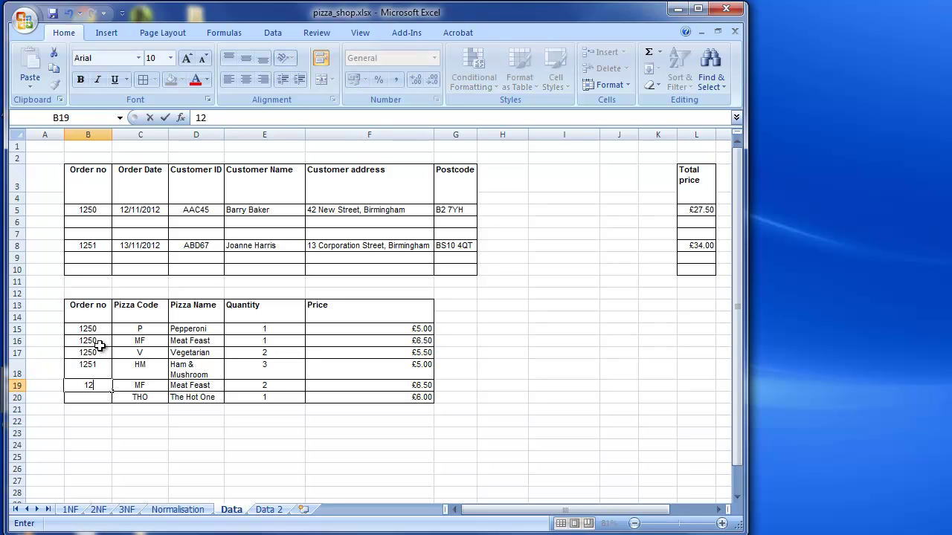
{"action": "type", "text": "51"}
{"action": "key", "text": "Return"}
{"action": "type", "text": "1"}
{"action": "key", "text": "Return"}
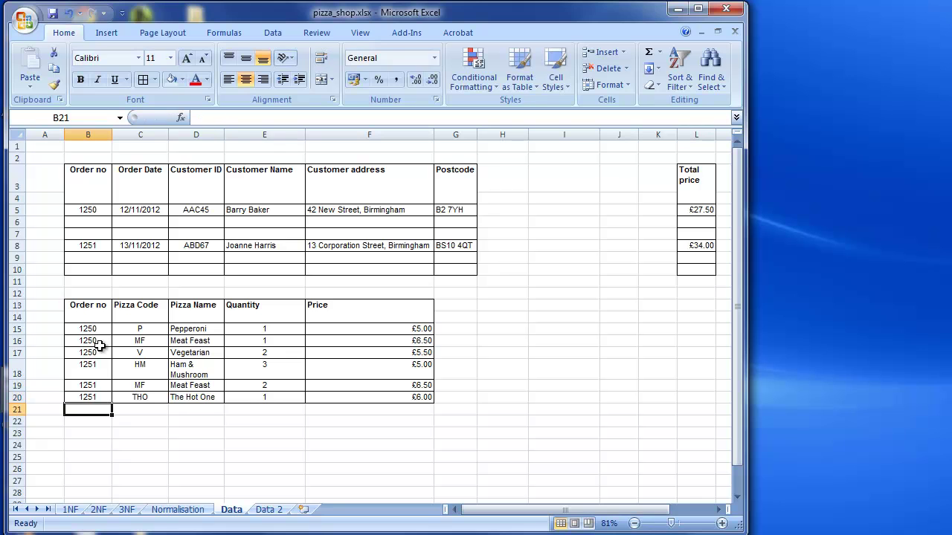
Step: Move the Total price block from column L to column H, beside Postcode
{"action": "left_click", "coordinate": [140, 468]}
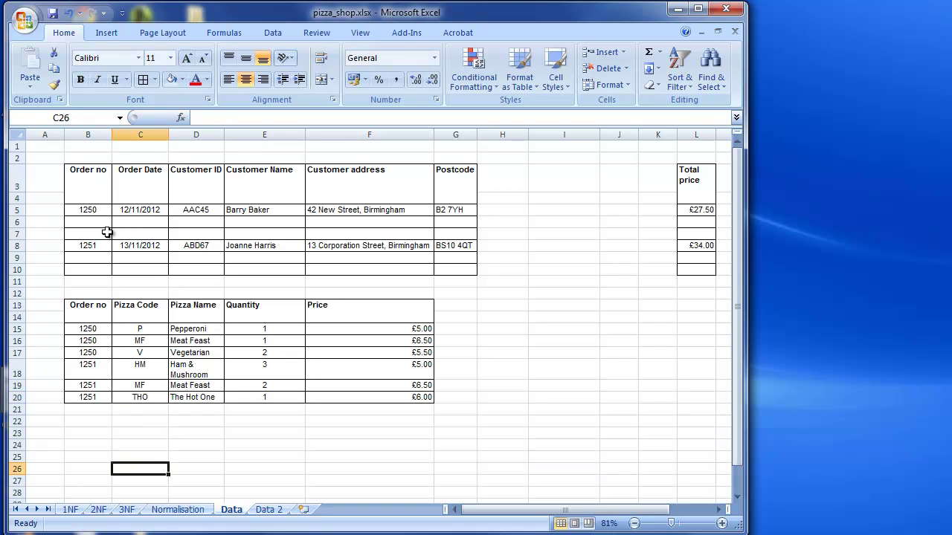
{"action": "left_click_drag", "start_coordinate": [691, 179], "coordinate": [516, 272]}
{"action": "left_click", "coordinate": [514, 305]}
Step: Delete the empty rows below orders 1250 and 1251, pulling the pizza table up
{"action": "left_click_drag", "start_coordinate": [21, 222], "coordinate": [26, 235]}
{"action": "right_click", "coordinate": [26, 235]}
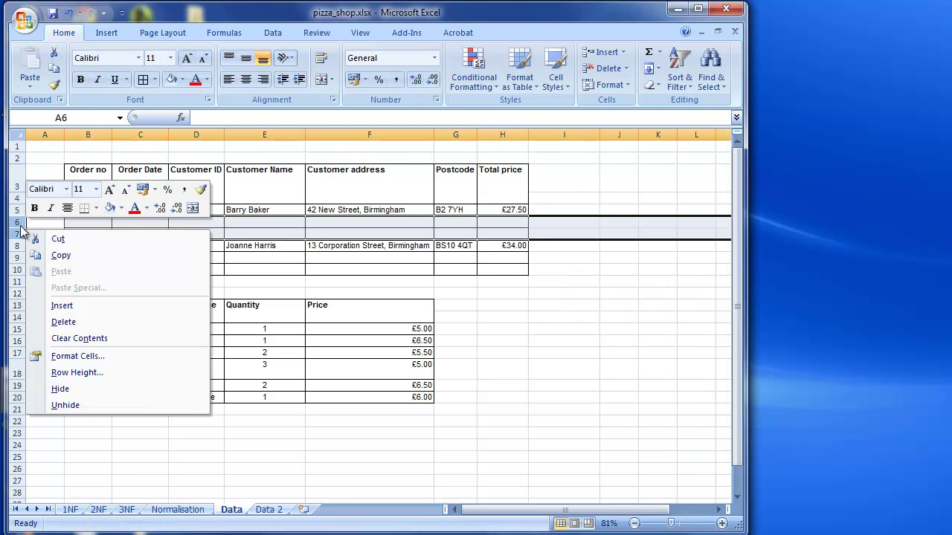
{"action": "left_click", "coordinate": [92, 322]}
{"action": "left_click_drag", "start_coordinate": [15, 234], "coordinate": [17, 246]}
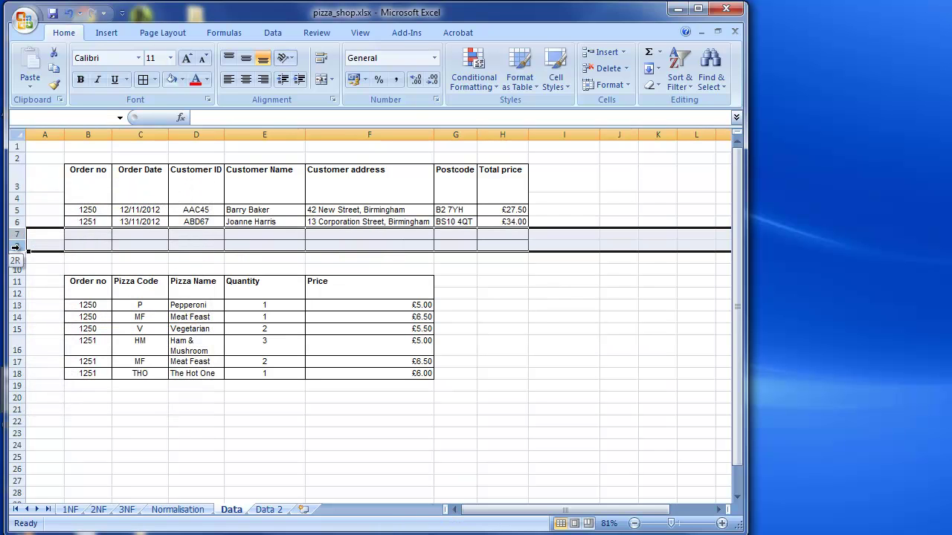
{"action": "right_click", "coordinate": [21, 250]}
{"action": "left_click", "coordinate": [63, 341]}
{"action": "left_click_drag", "start_coordinate": [327, 433], "coordinate": [461, 433]}
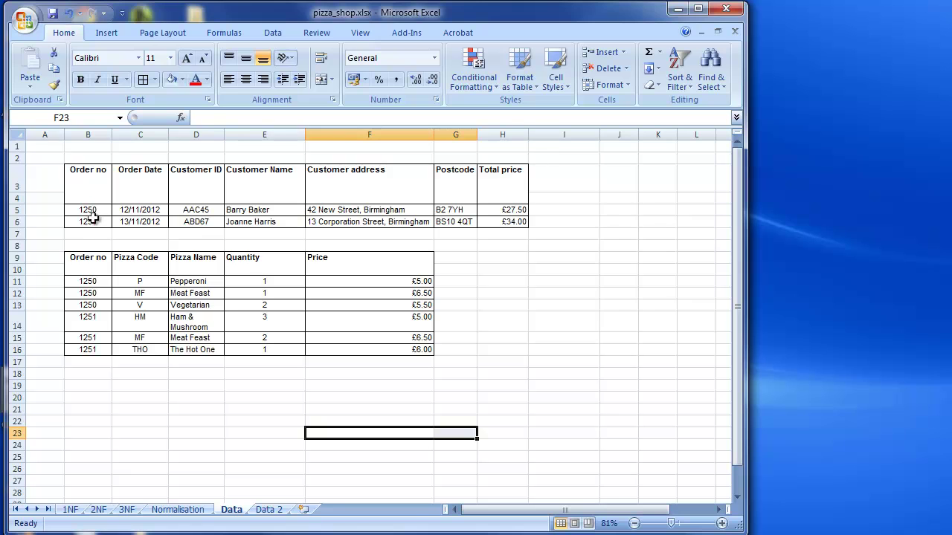
{"action": "left_click_drag", "start_coordinate": [91, 212], "coordinate": [95, 223]}
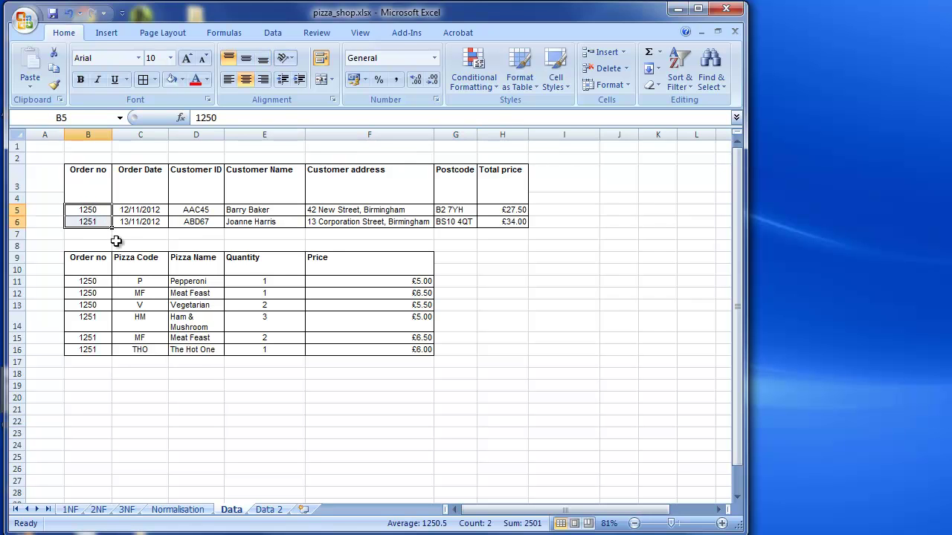
Step: Mark Order No as PK in H4 of the Normalisation sheet, then return to Data
{"action": "left_click", "coordinate": [201, 510]}
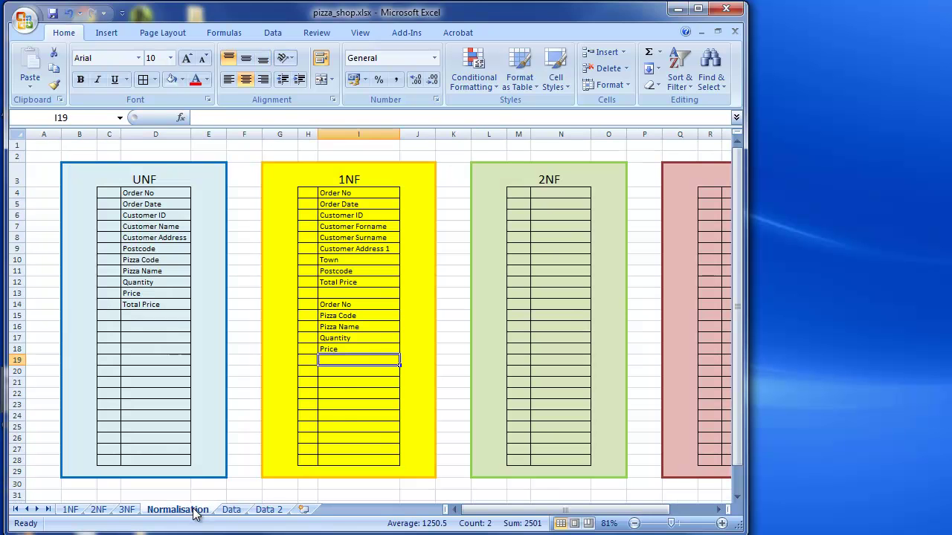
{"action": "left_click", "coordinate": [304, 192]}
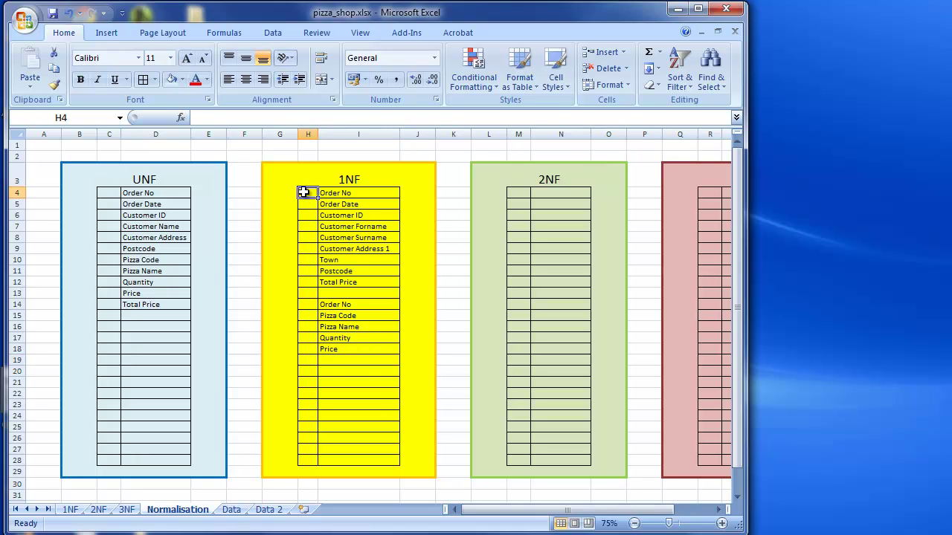
{"action": "type", "text": "PK"}
{"action": "key", "text": "Return"}
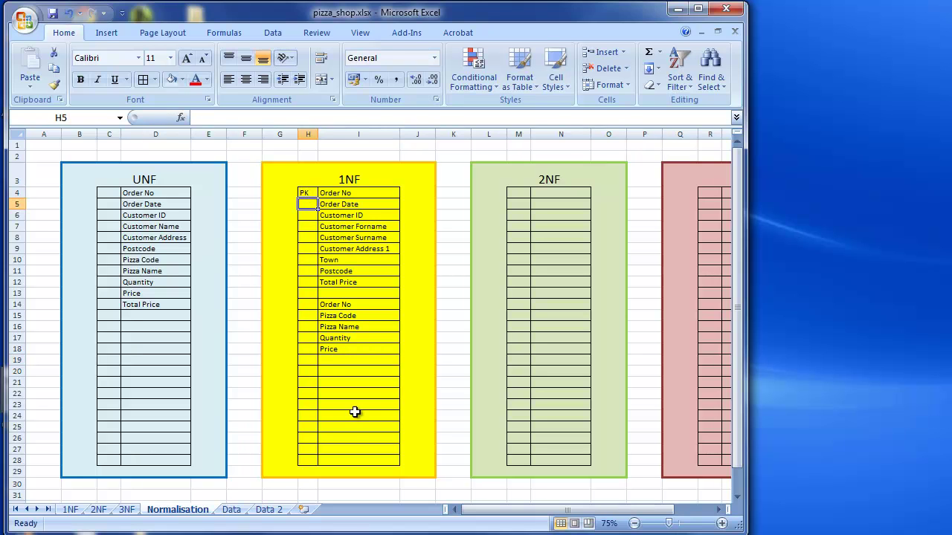
{"action": "left_click", "coordinate": [232, 509]}
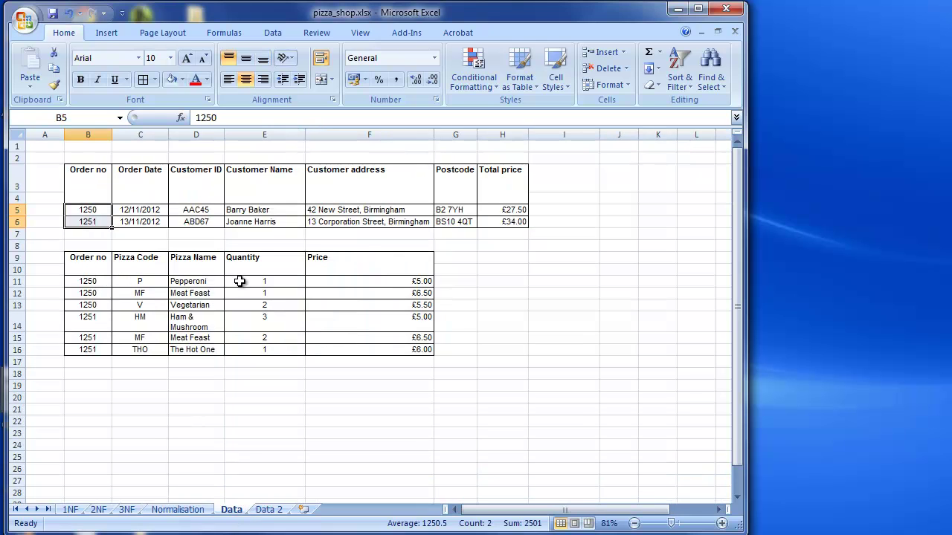
{"action": "left_click", "coordinate": [340, 408]}
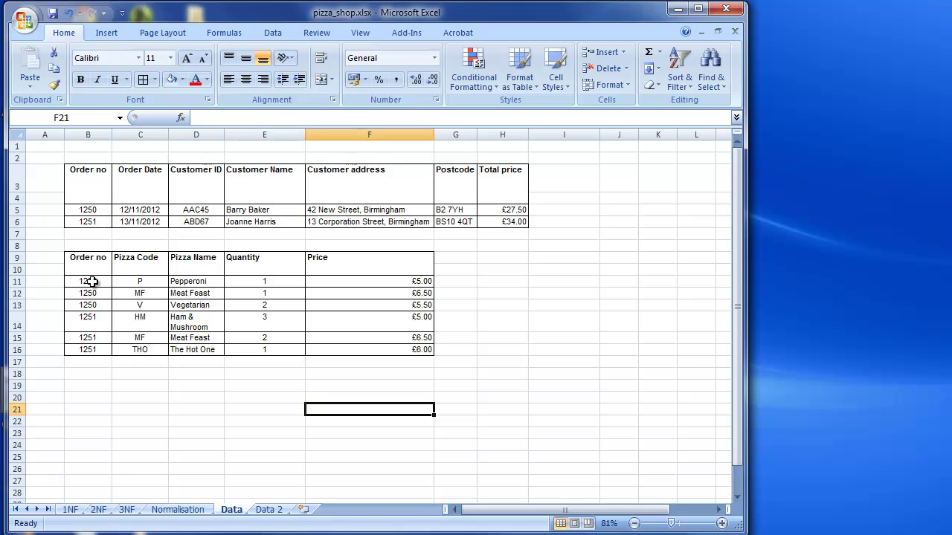
{"action": "left_click_drag", "start_coordinate": [96, 283], "coordinate": [95, 350]}
{"action": "left_click", "coordinate": [125, 378]}
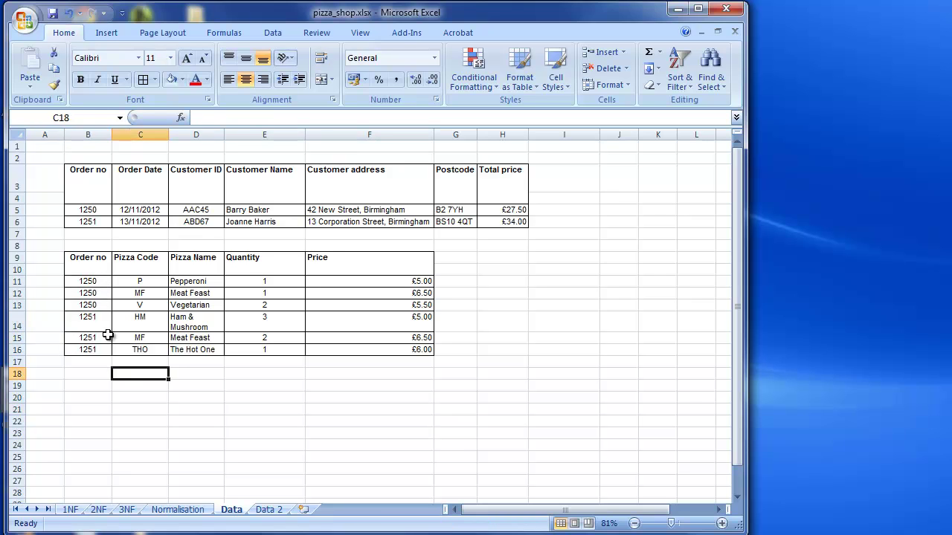
{"action": "left_click_drag", "start_coordinate": [91, 283], "coordinate": [96, 349]}
{"action": "left_click", "coordinate": [148, 382]}
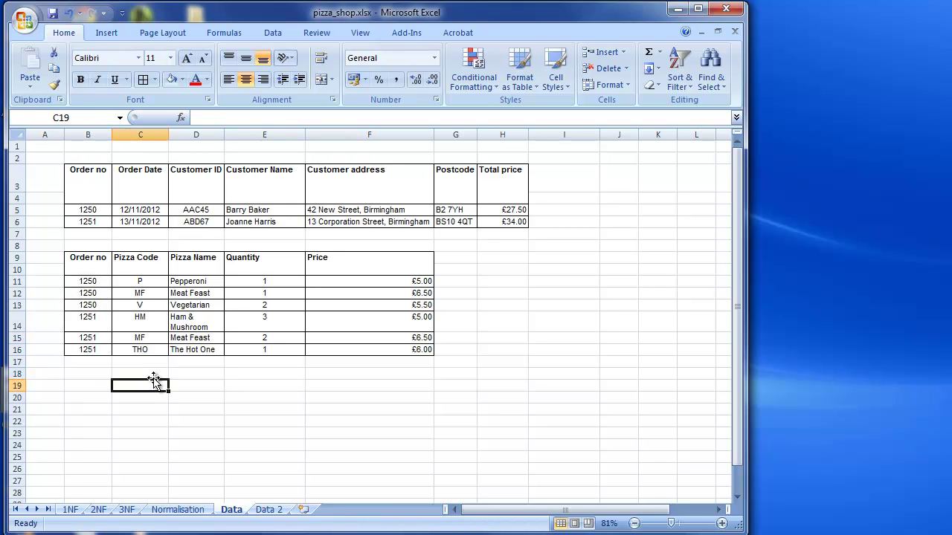
{"action": "left_click", "coordinate": [145, 293]}
{"action": "left_click", "coordinate": [141, 339]}
{"action": "left_click", "coordinate": [146, 296]}
{"action": "left_click", "coordinate": [141, 338]}
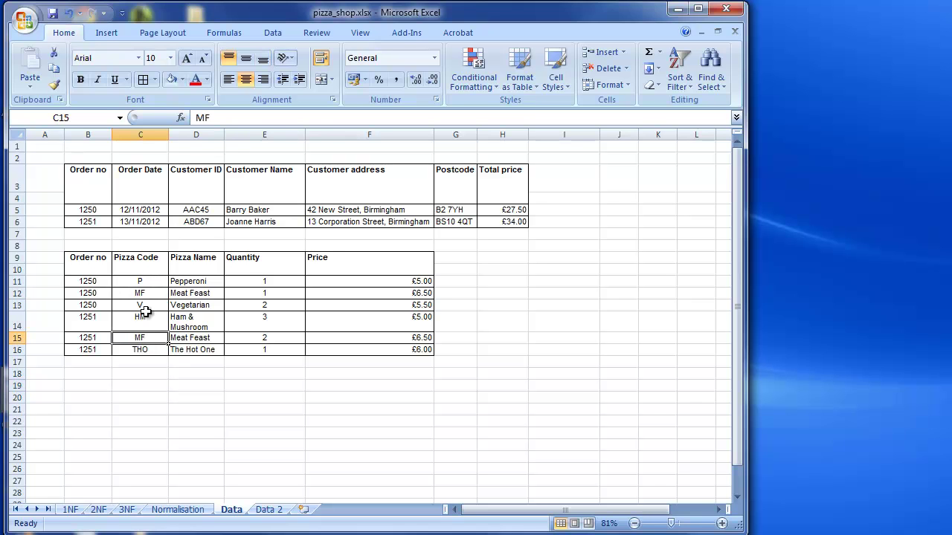
{"action": "left_click", "coordinate": [189, 400]}
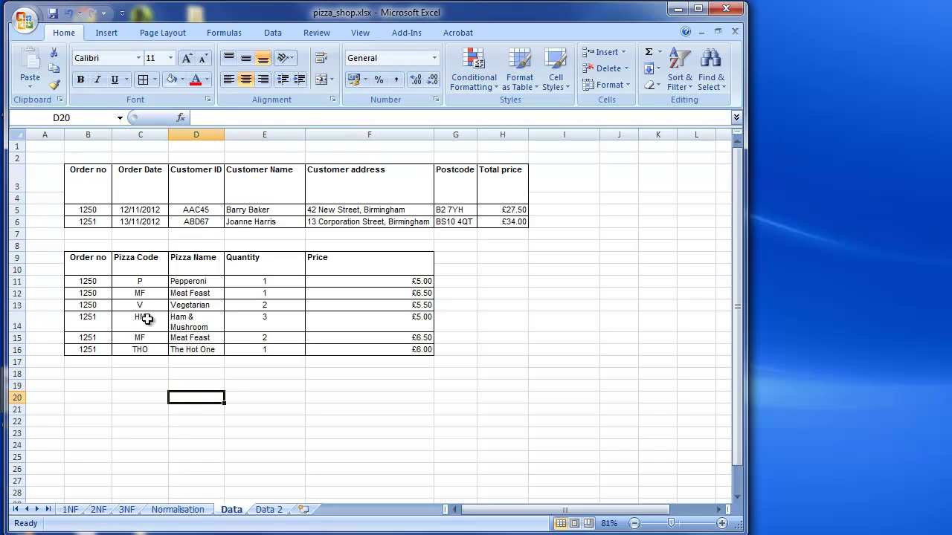
{"action": "left_click_drag", "start_coordinate": [85, 278], "coordinate": [140, 349]}
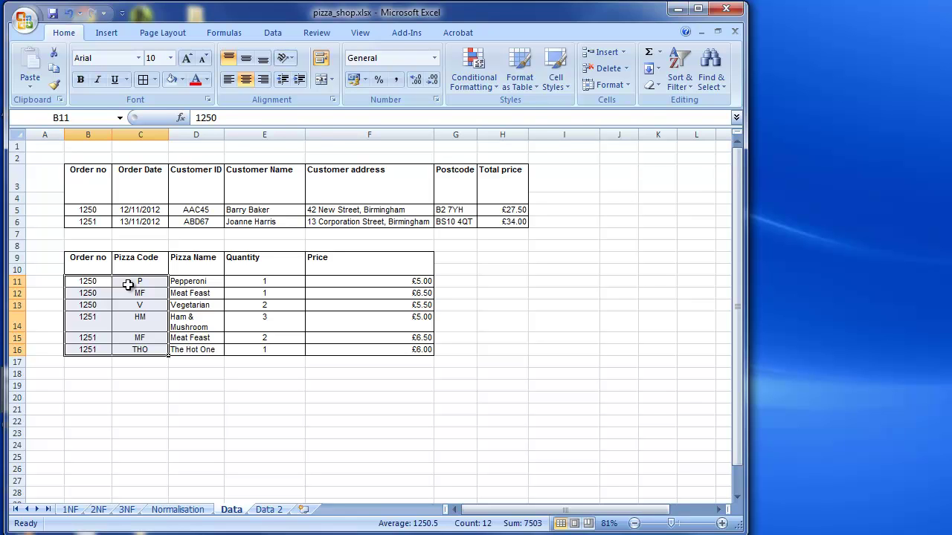
{"action": "left_click", "coordinate": [143, 371]}
{"action": "left_click_drag", "start_coordinate": [91, 293], "coordinate": [139, 301]}
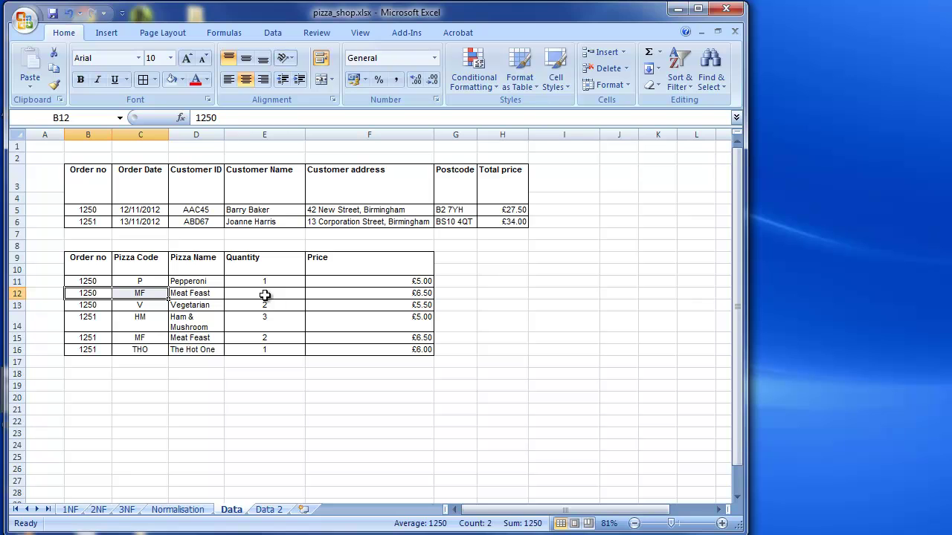
{"action": "left_click_drag", "start_coordinate": [96, 270], "coordinate": [131, 272]}
Step: Underline the Order no header in B3 and the Order no and Pizza Code headers in B9:C10
{"action": "left_click", "coordinate": [88, 183]}
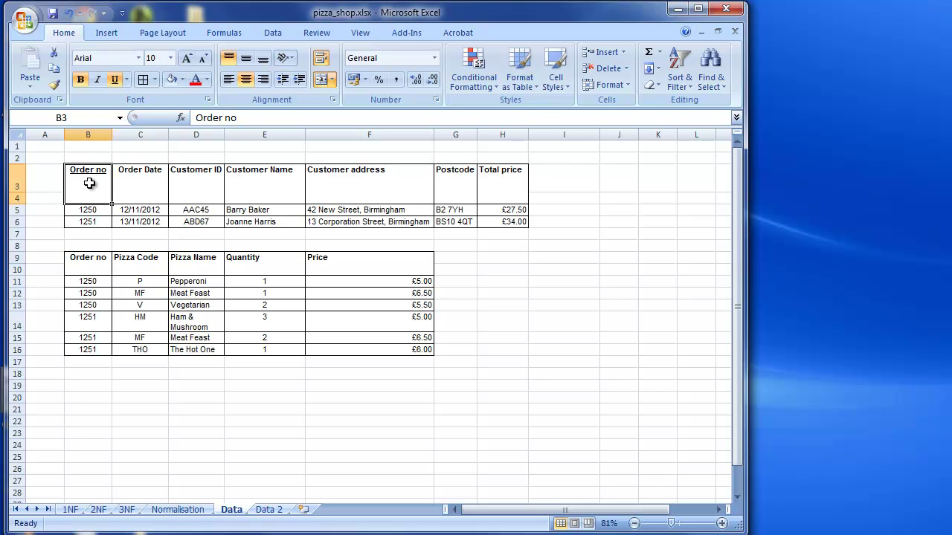
{"action": "left_click_drag", "start_coordinate": [93, 258], "coordinate": [143, 260]}
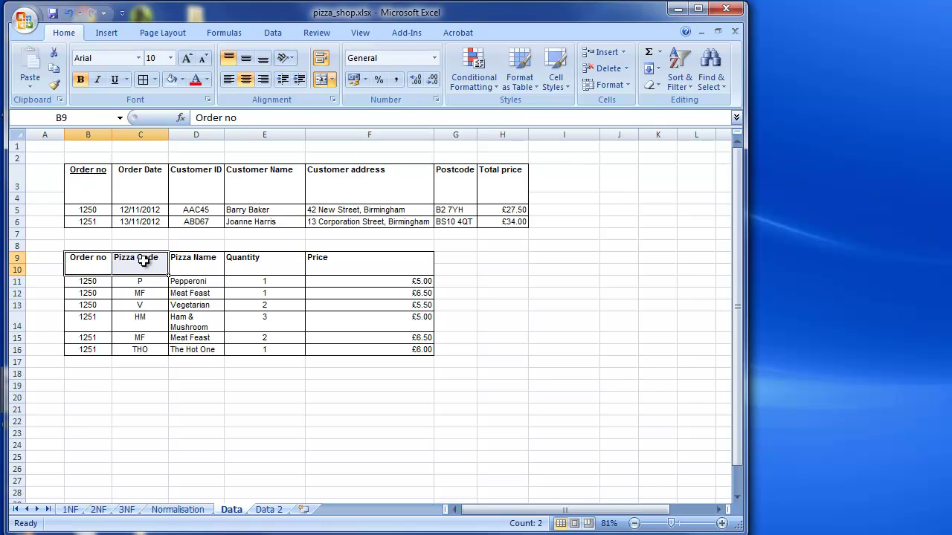
{"action": "left_click", "coordinate": [169, 396]}
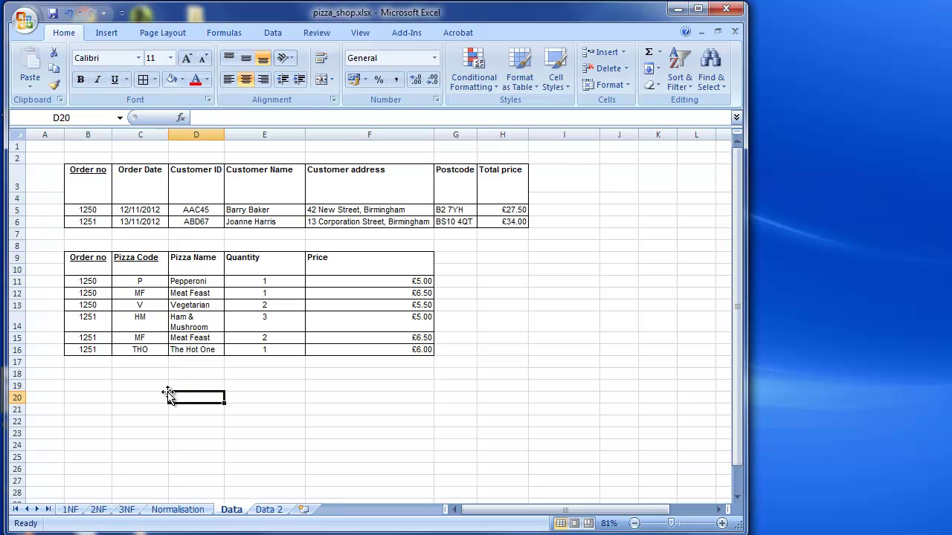
Step: Mark Order No and Pizza Code as PK in H14 and H15 on the Normalisation sheet
{"action": "left_click", "coordinate": [180, 510]}
{"action": "left_click", "coordinate": [307, 305]}
{"action": "type", "text": "Pk"}
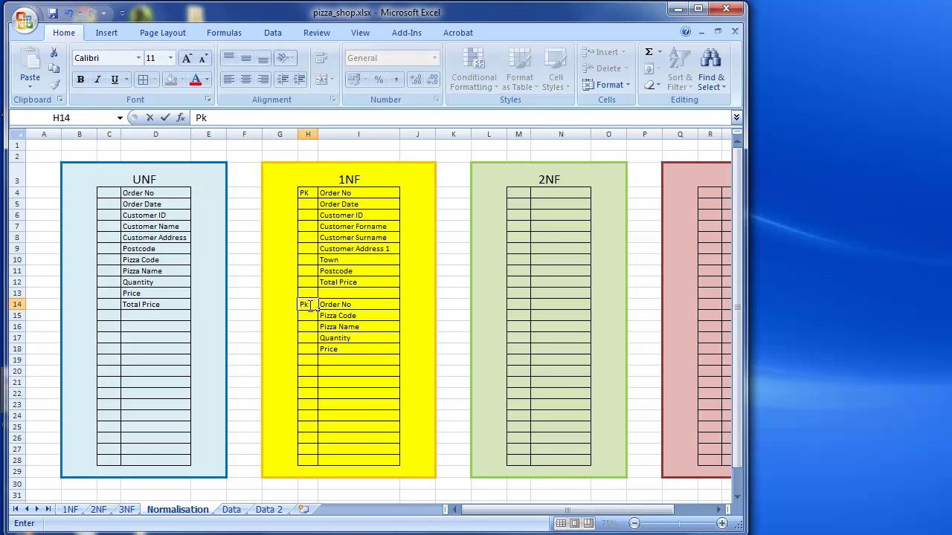
{"action": "key", "text": "Return"}
{"action": "type", "text": "PK"}
{"action": "key", "text": "Return"}
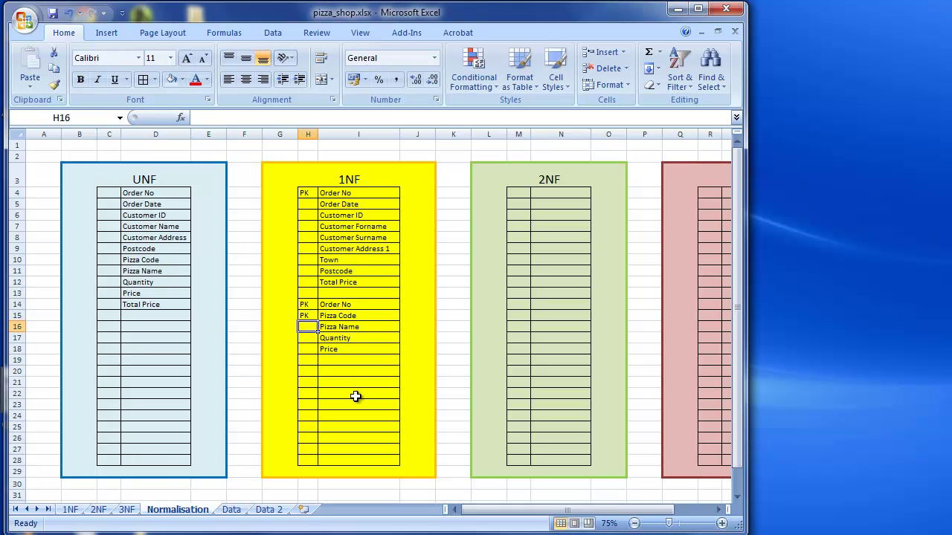
Step: Enter Y in C8 of the 1NF checklist for 'It has a primary key'
{"action": "left_click", "coordinate": [72, 510]}
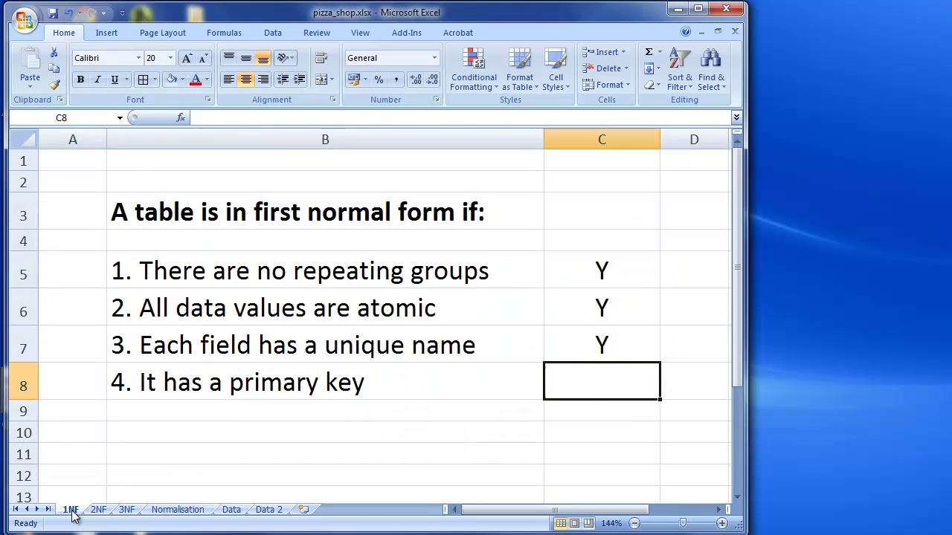
{"action": "type", "text": "Y"}
{"action": "key", "text": "Return"}
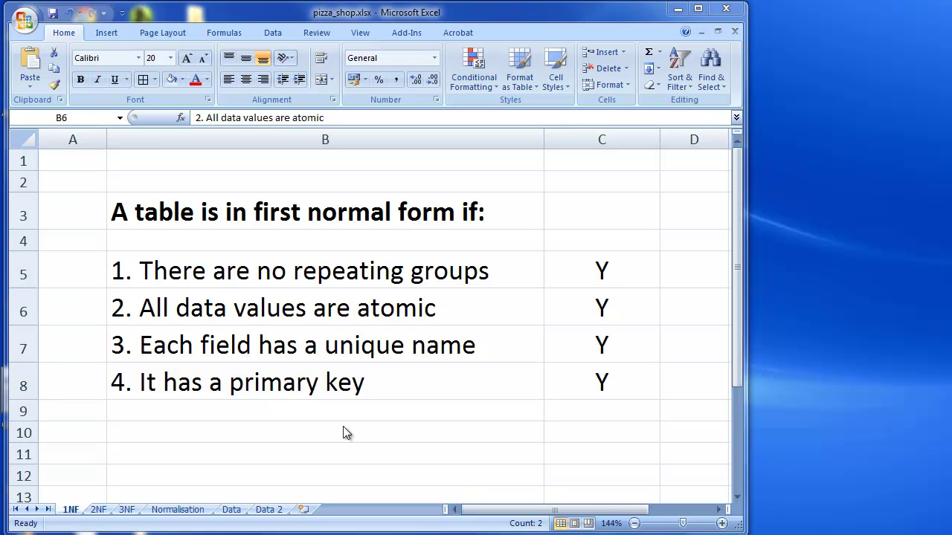
Step: On the Data sheet, select the Customer Forename, Customer Surname, Customer address 1 and Town headers
{"action": "left_click", "coordinate": [230, 510]}
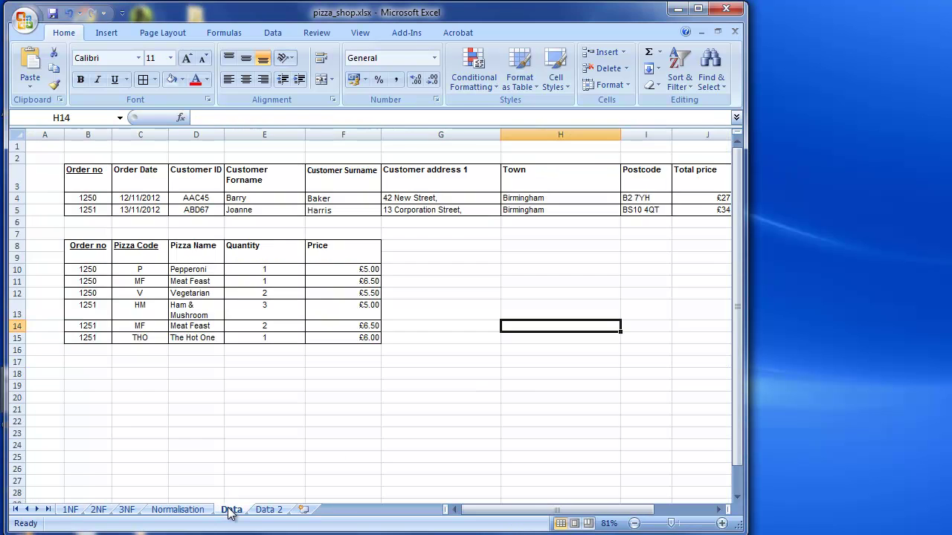
{"action": "left_click", "coordinate": [265, 170]}
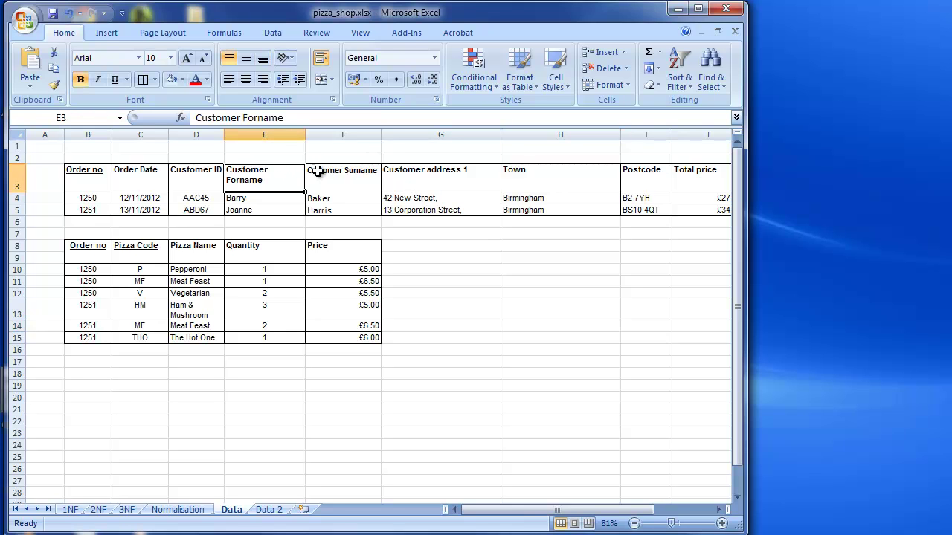
{"action": "left_click", "coordinate": [340, 177]}
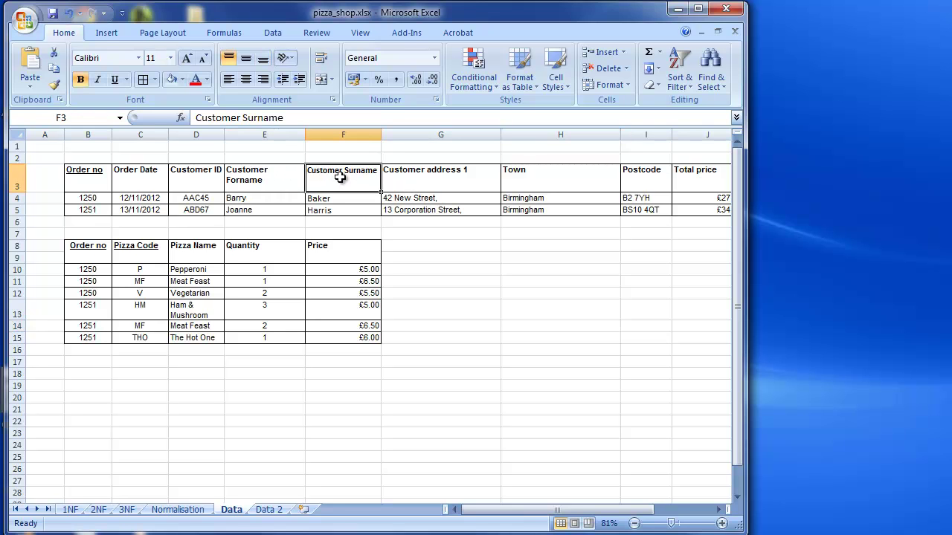
{"action": "left_click", "coordinate": [442, 177]}
{"action": "left_click", "coordinate": [528, 172]}
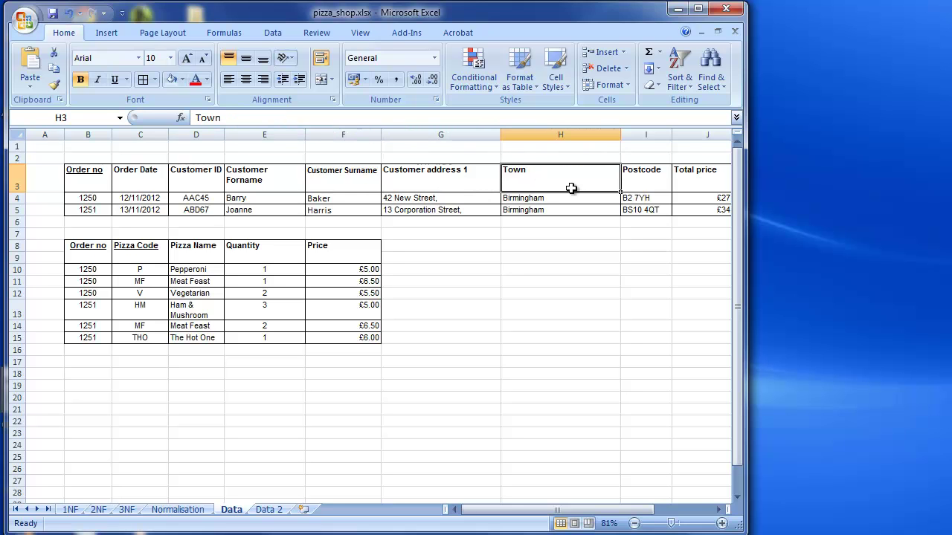